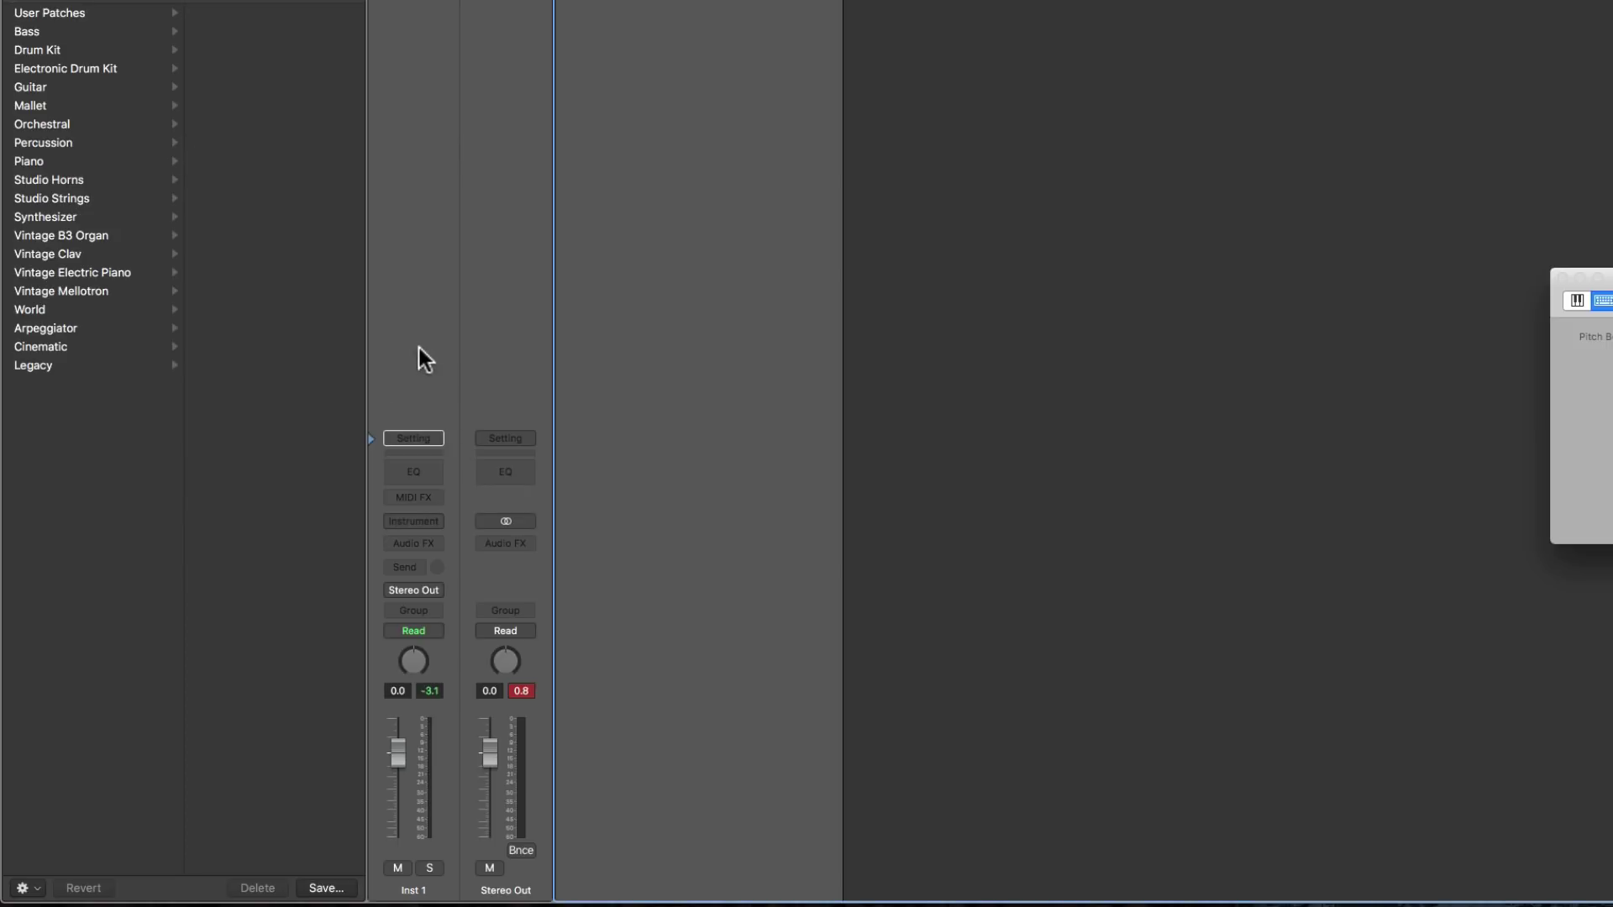
Step: Browse the instrument list's Utility and AU Generators submenus, then dismiss it without loading anything
click(437, 521)
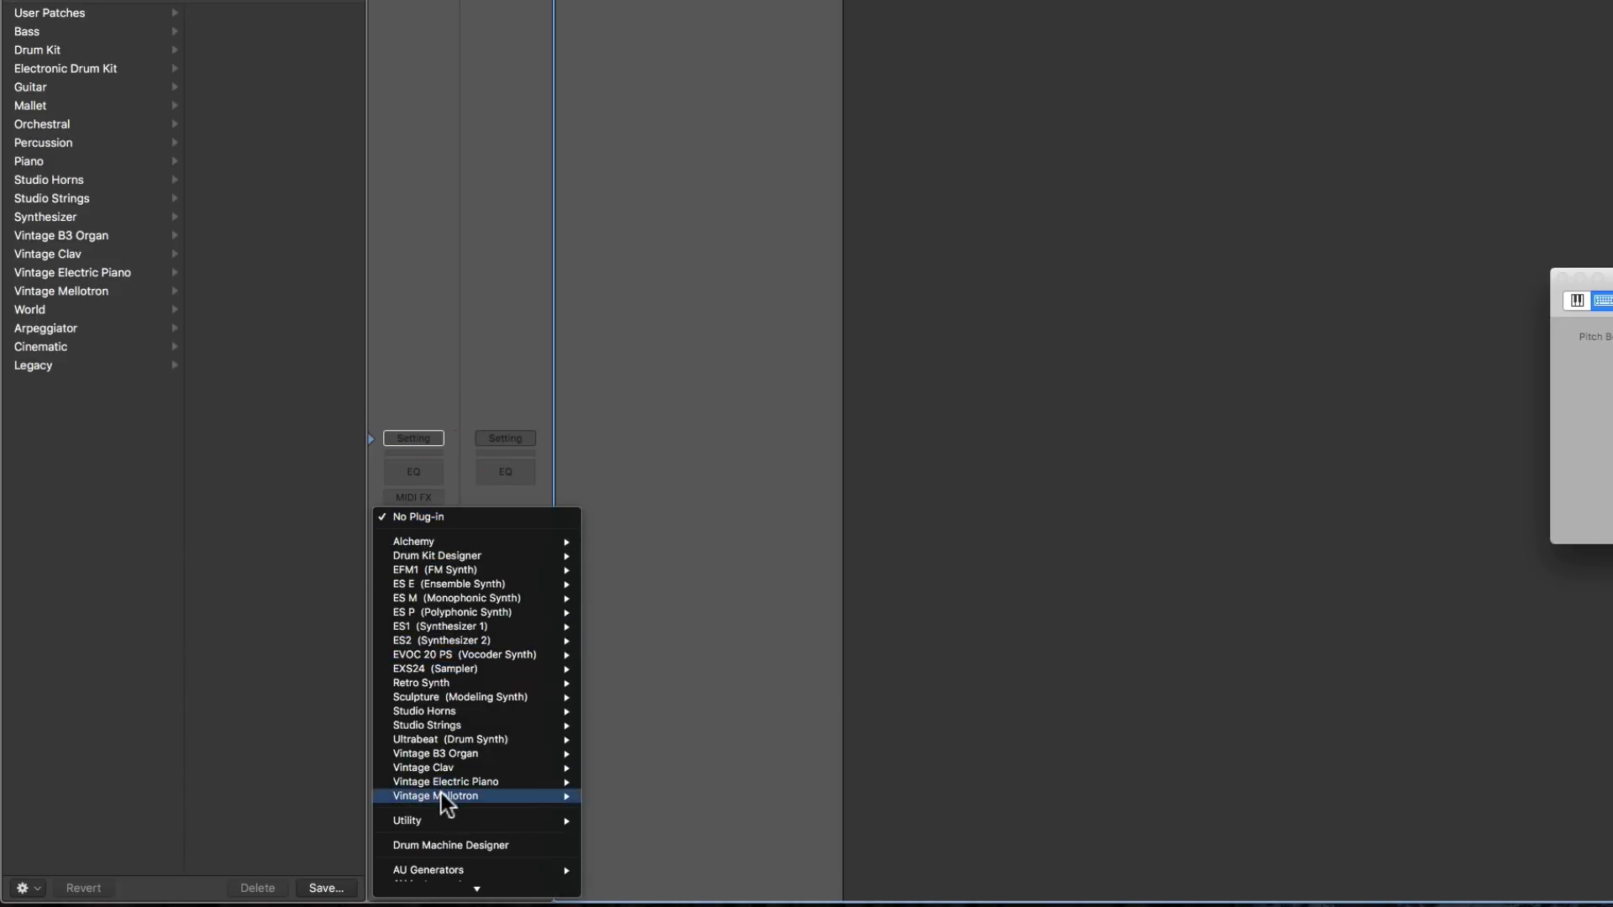
mouse_move(444, 590)
scroll(444, 590, down, 1)
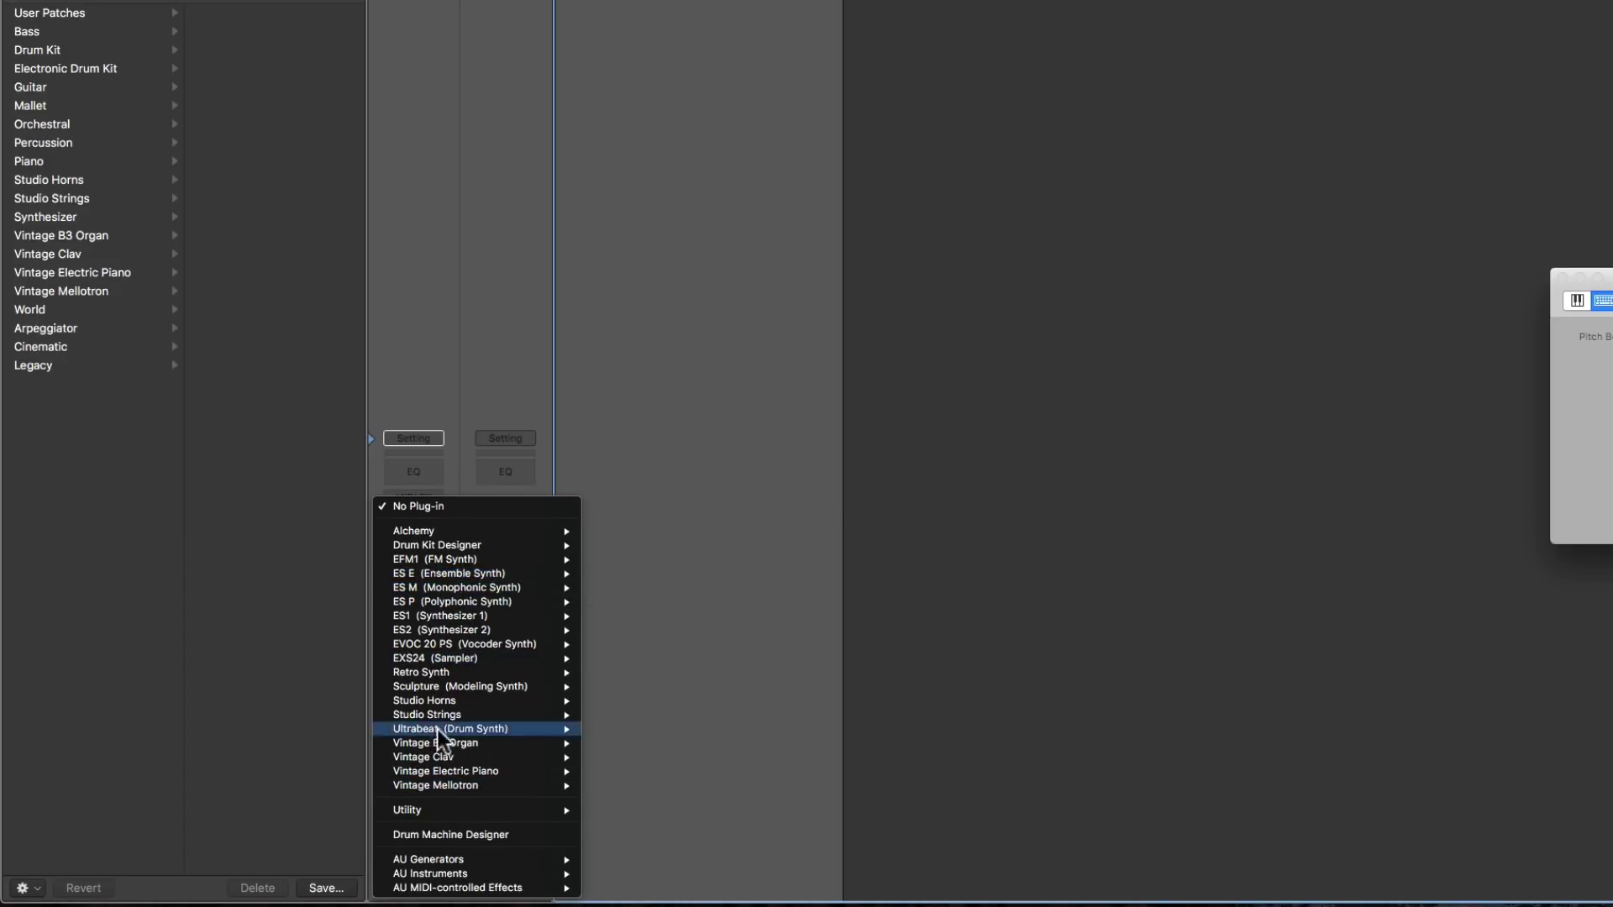
mouse_move(453, 750)
mouse_move(433, 811)
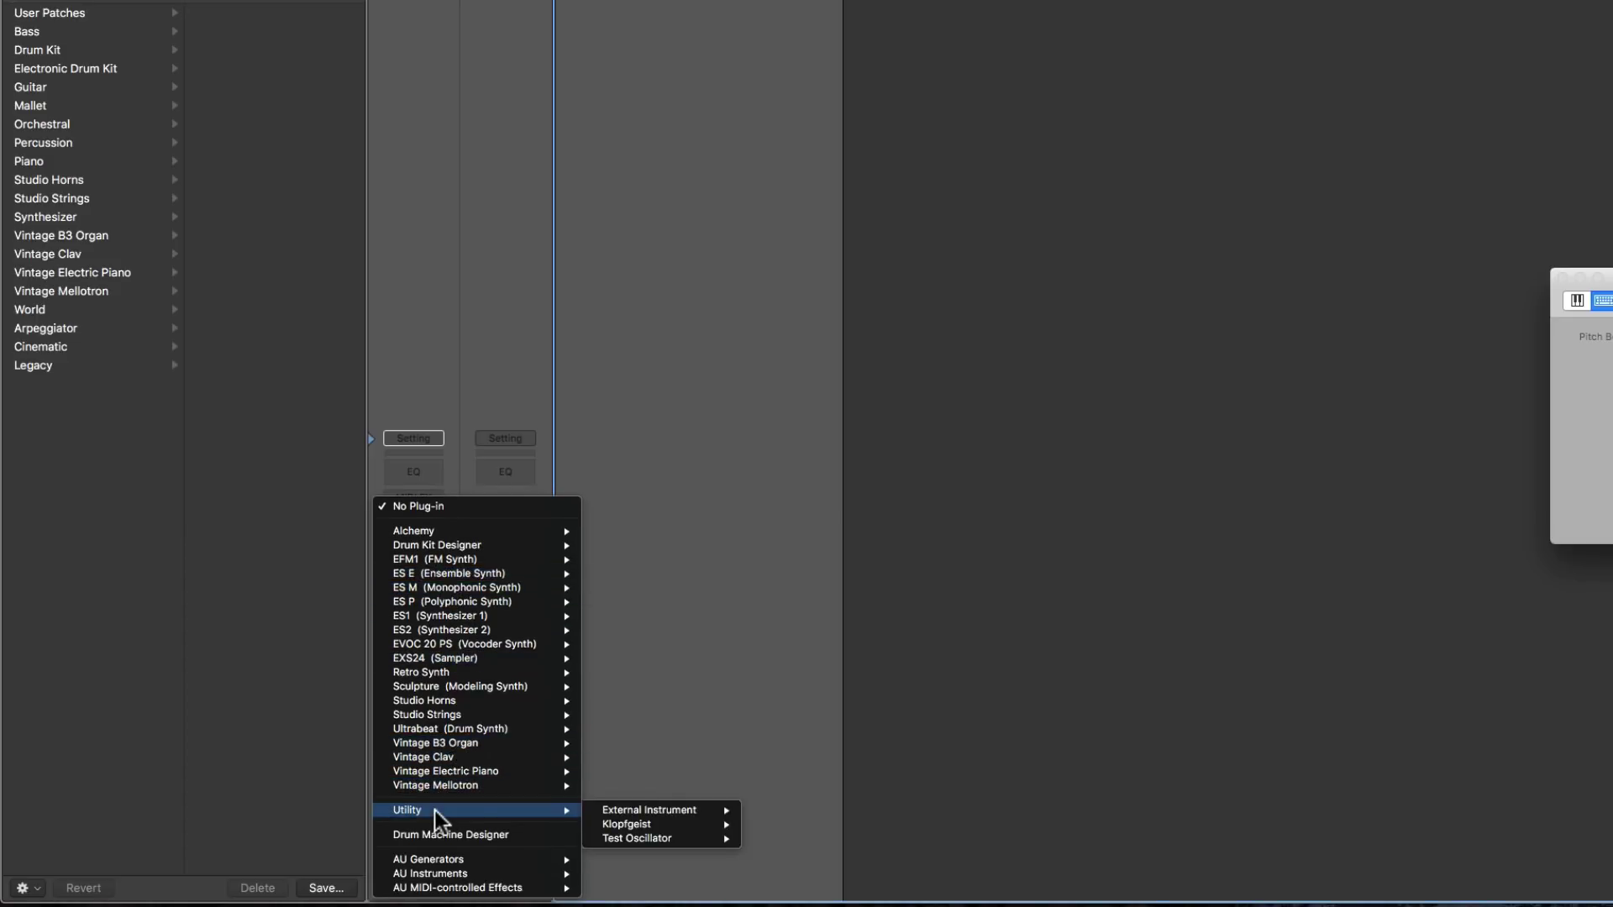
mouse_move(648, 826)
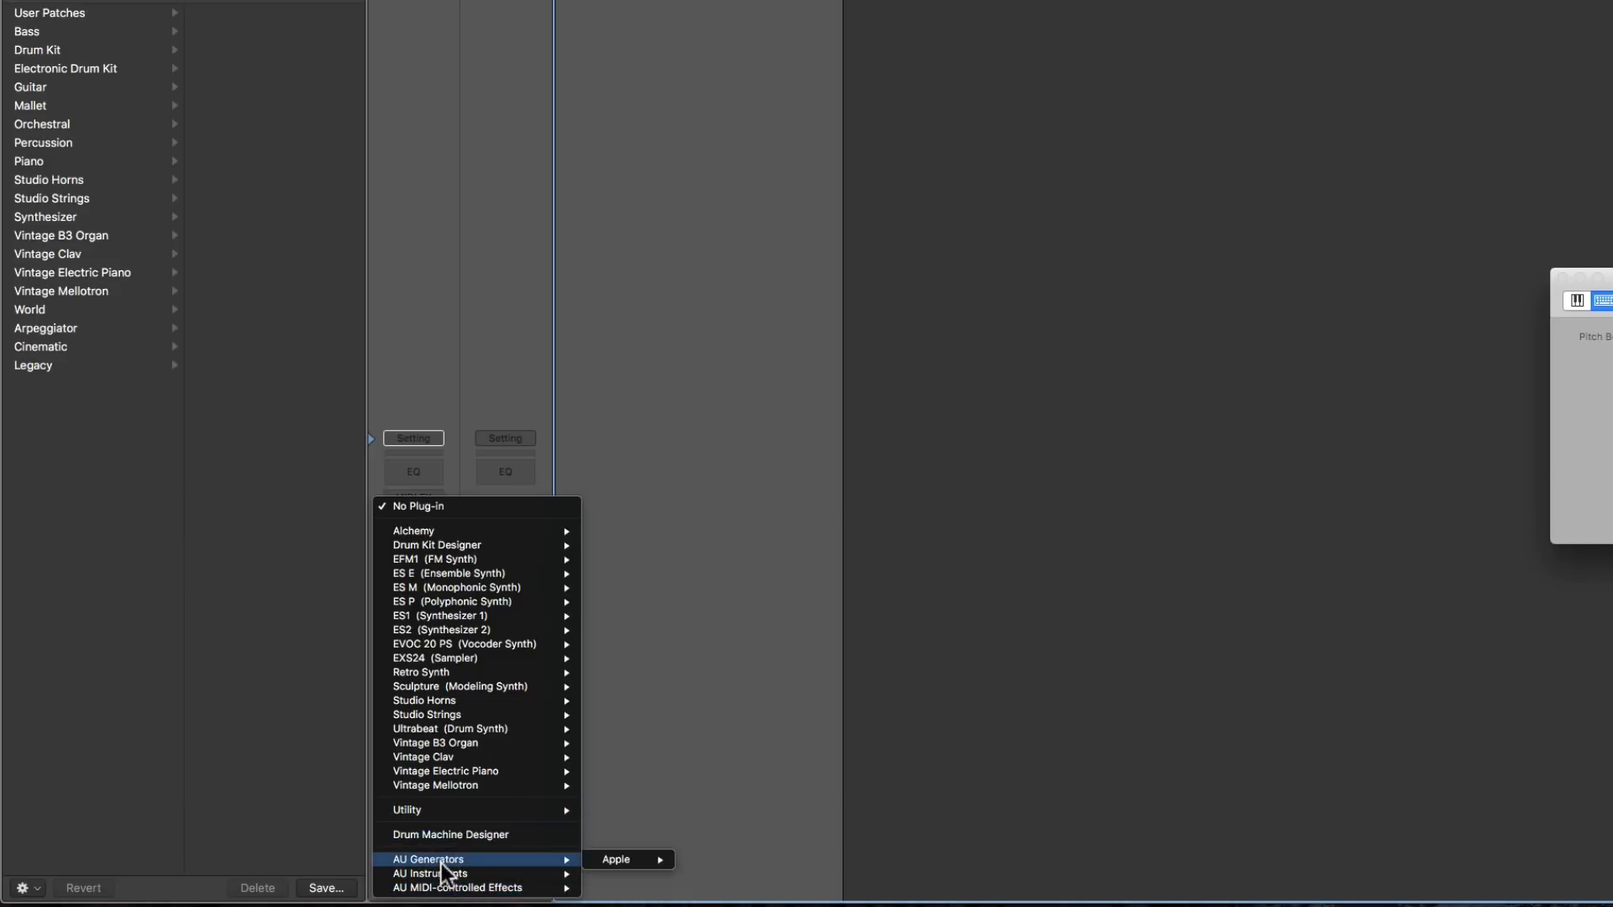
mouse_move(445, 863)
click(629, 661)
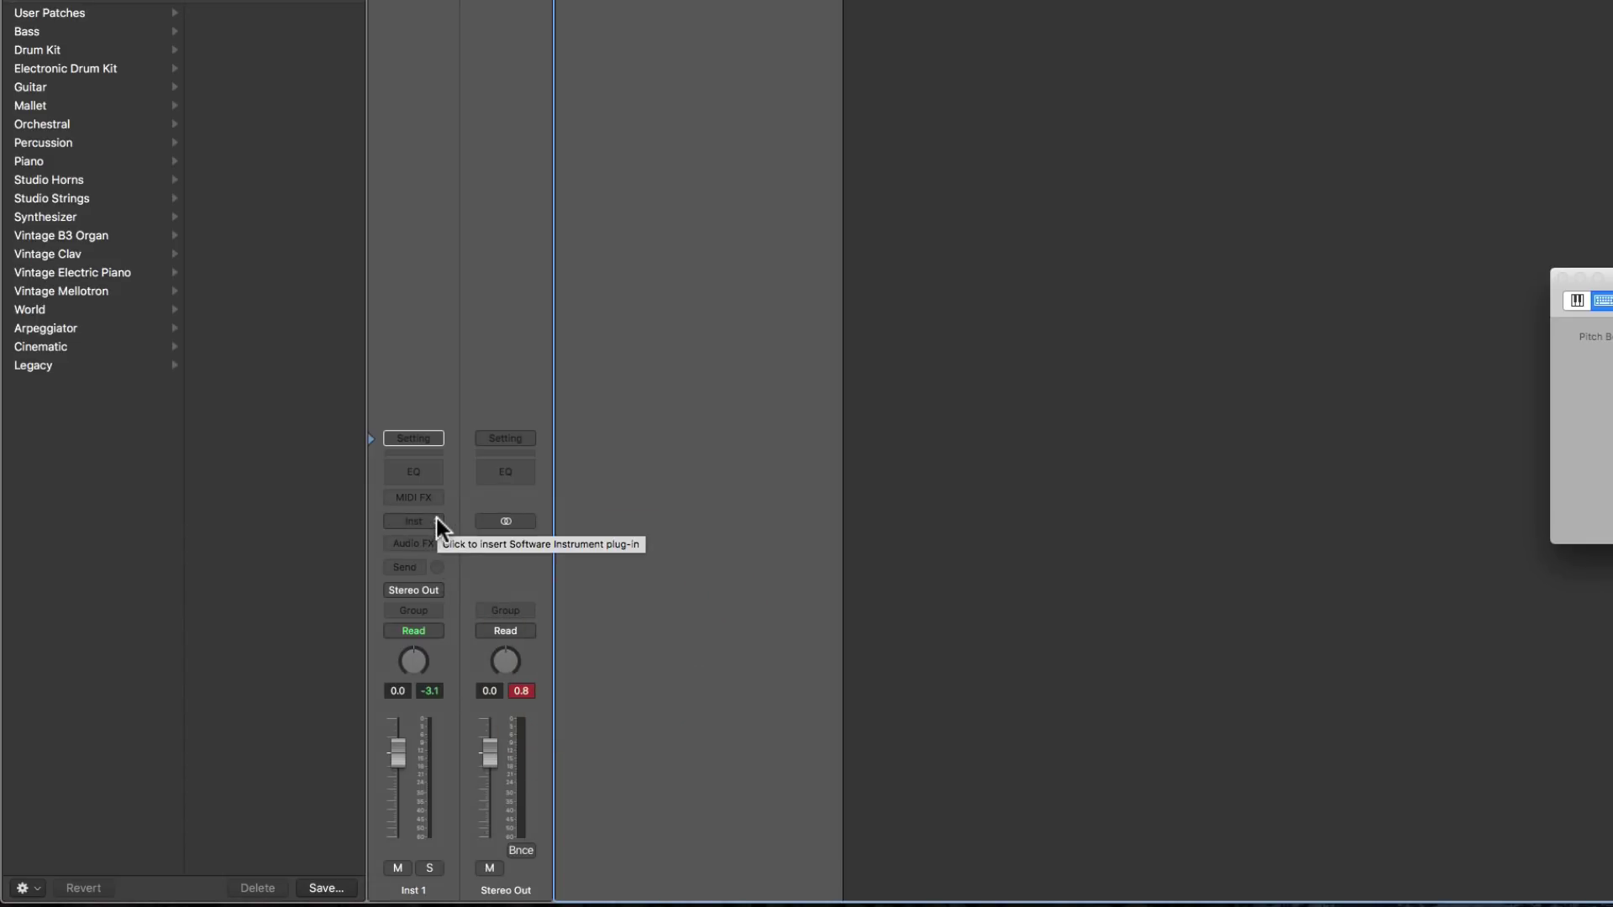
key(alt)
alt+click(436, 517)
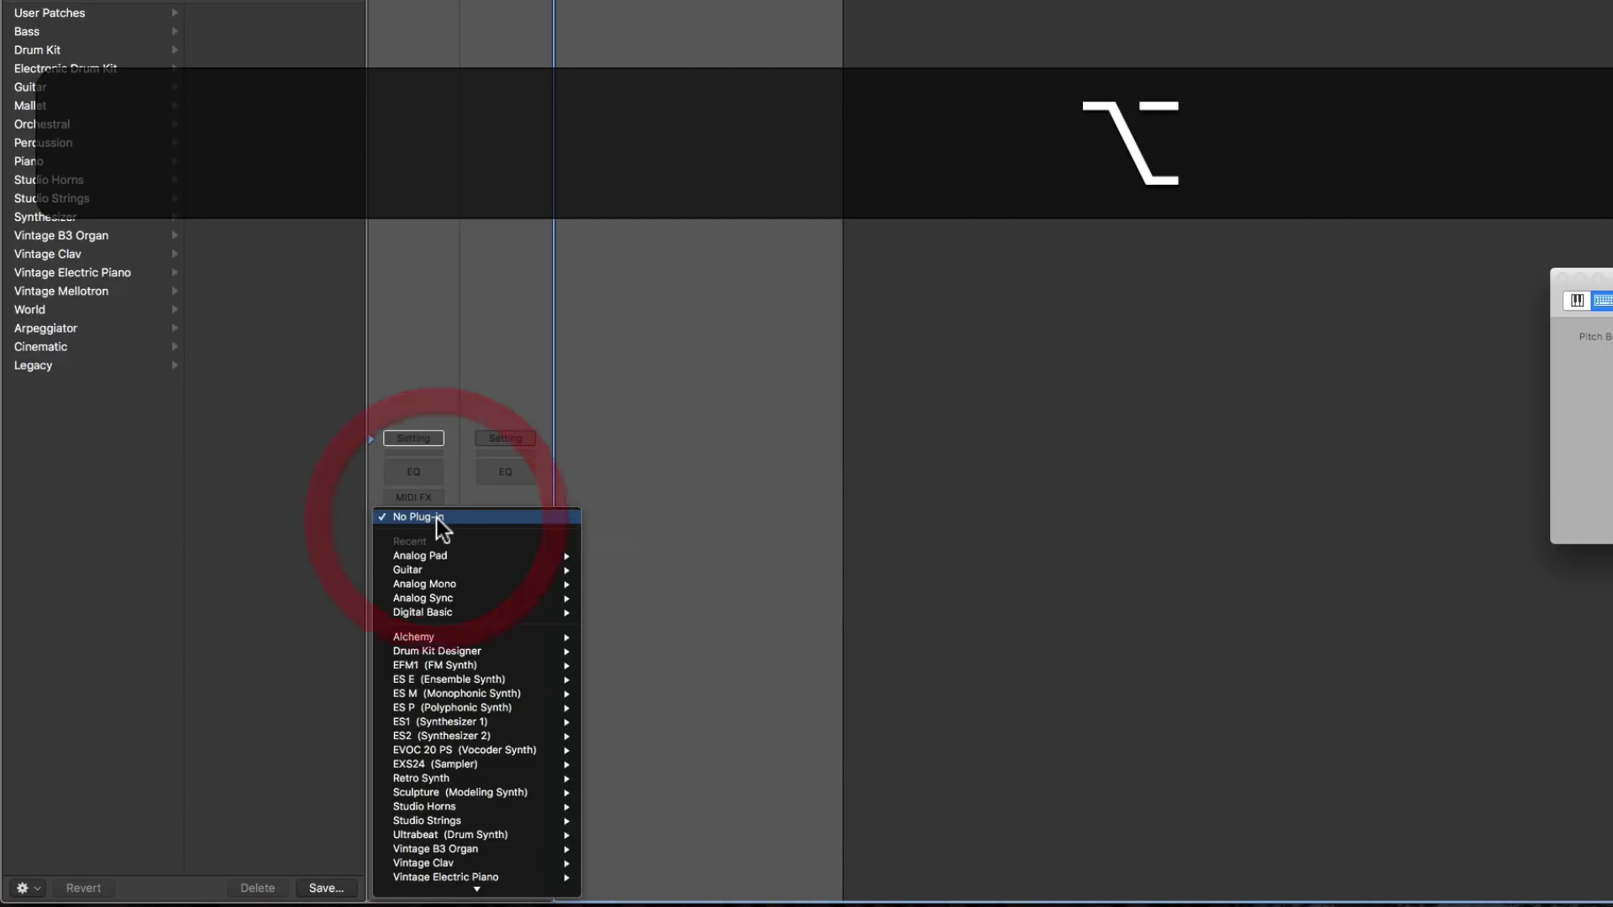
mouse_move(447, 696)
scroll(447, 696, down, 3)
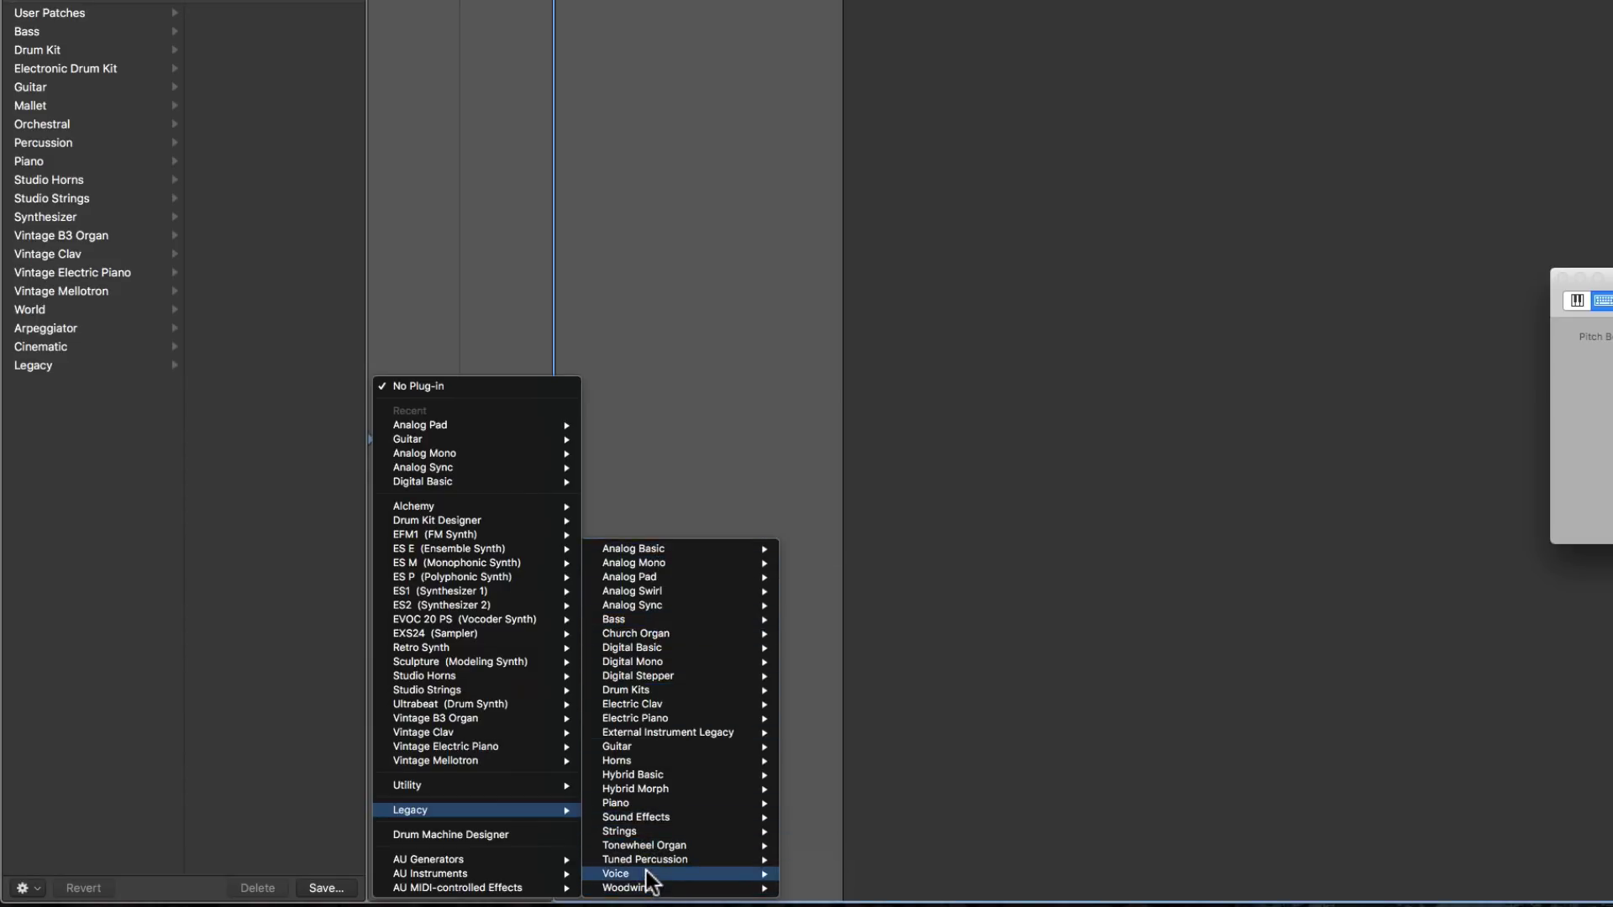
mouse_move(647, 752)
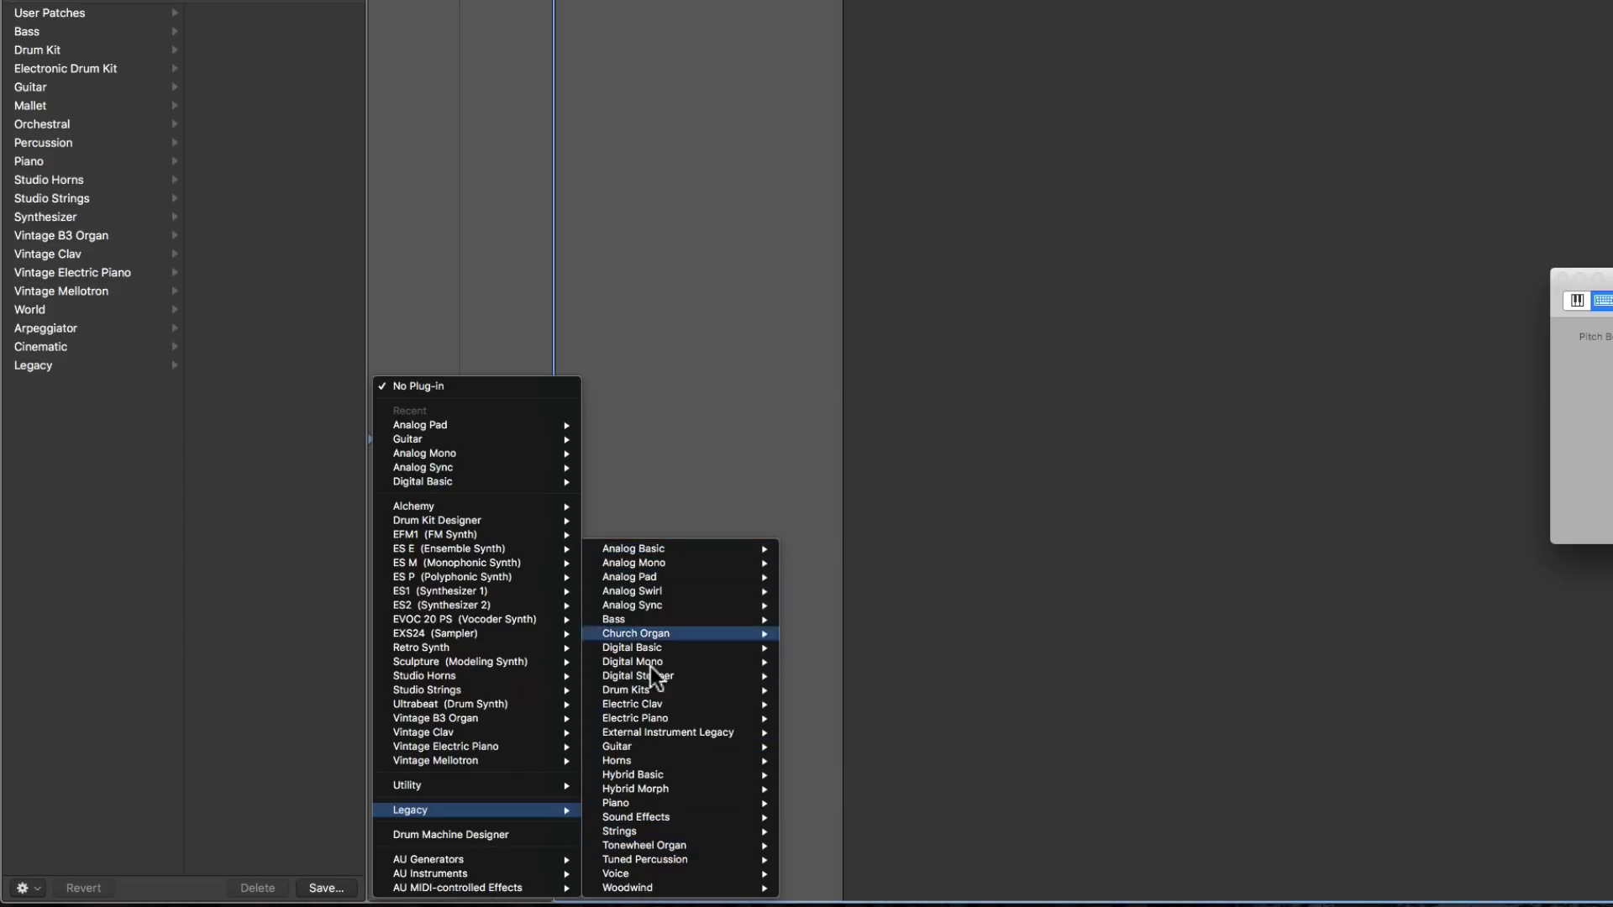
mouse_move(653, 877)
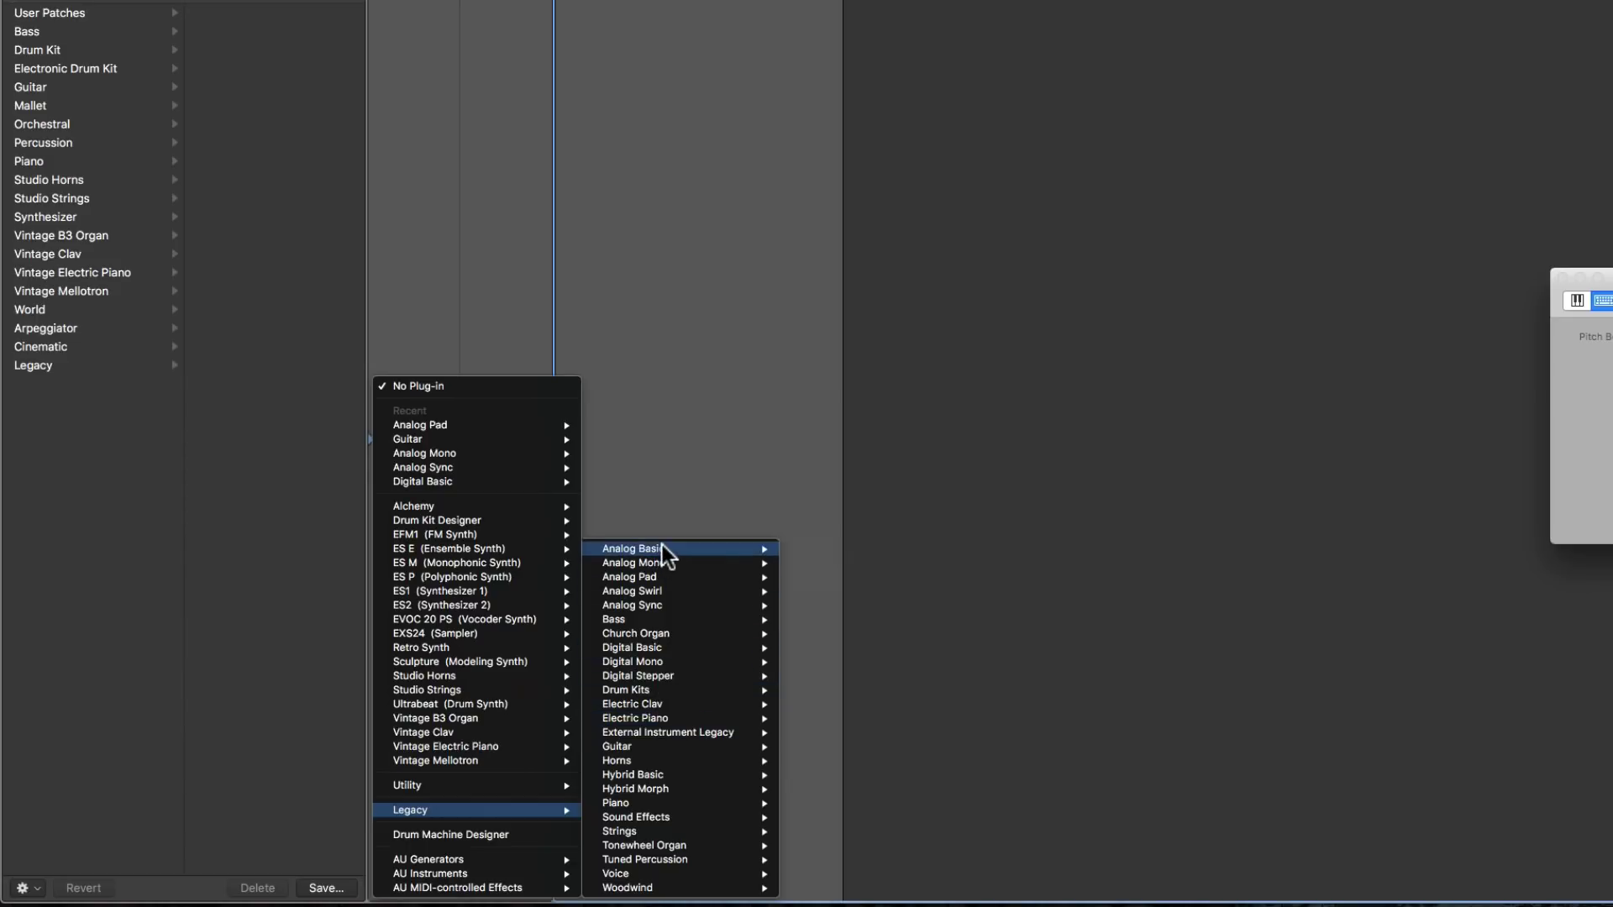
click(705, 480)
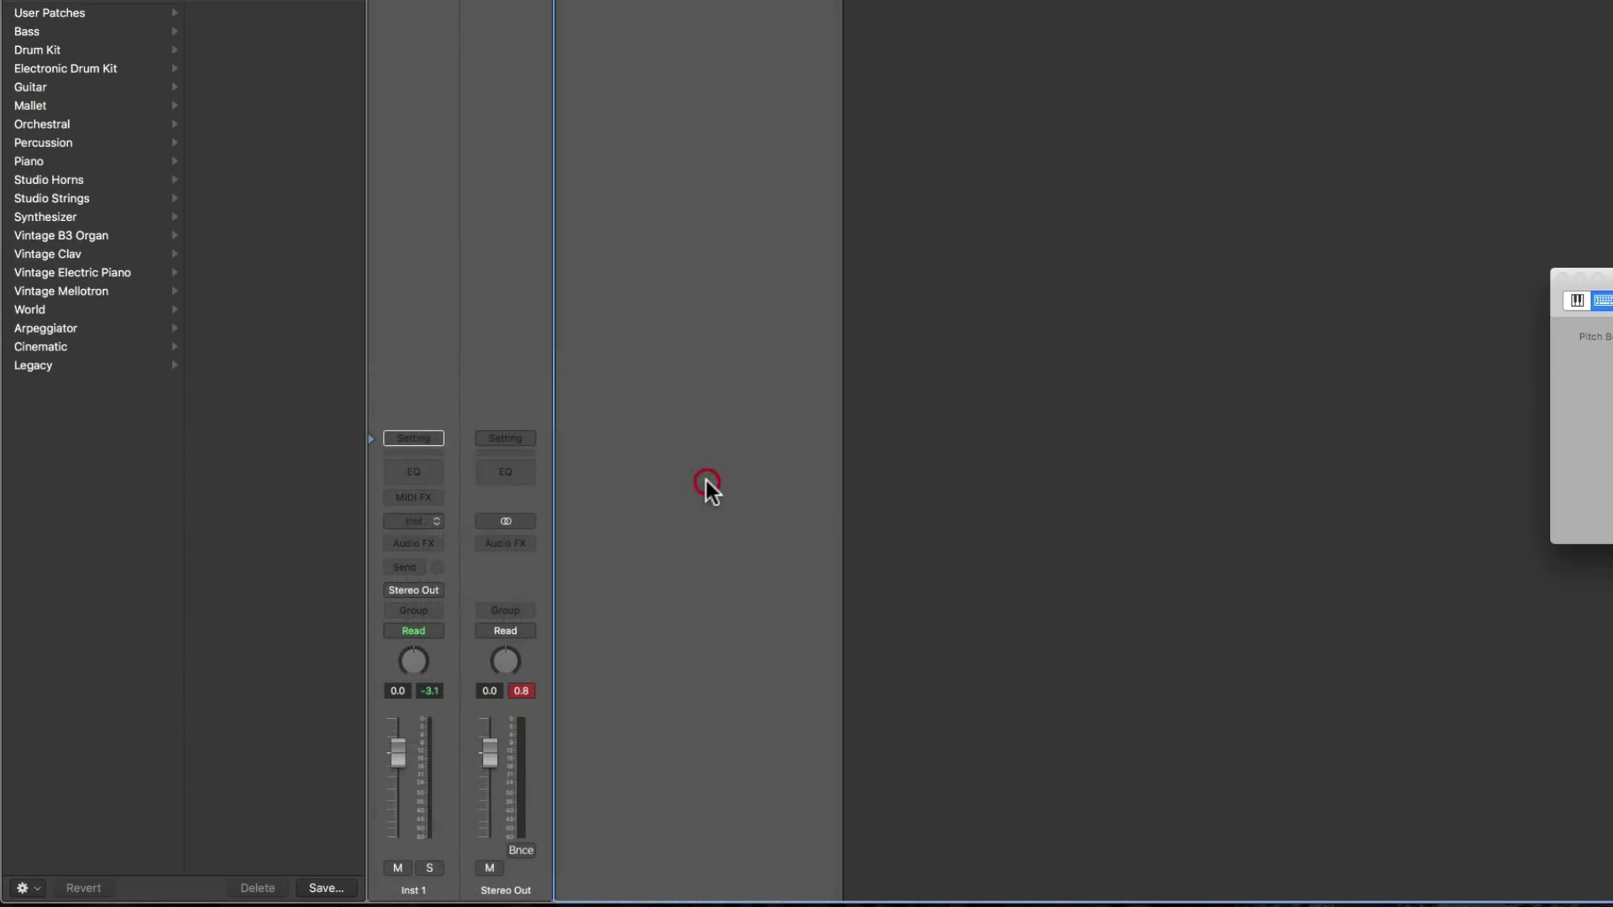
click(435, 545)
mouse_move(430, 606)
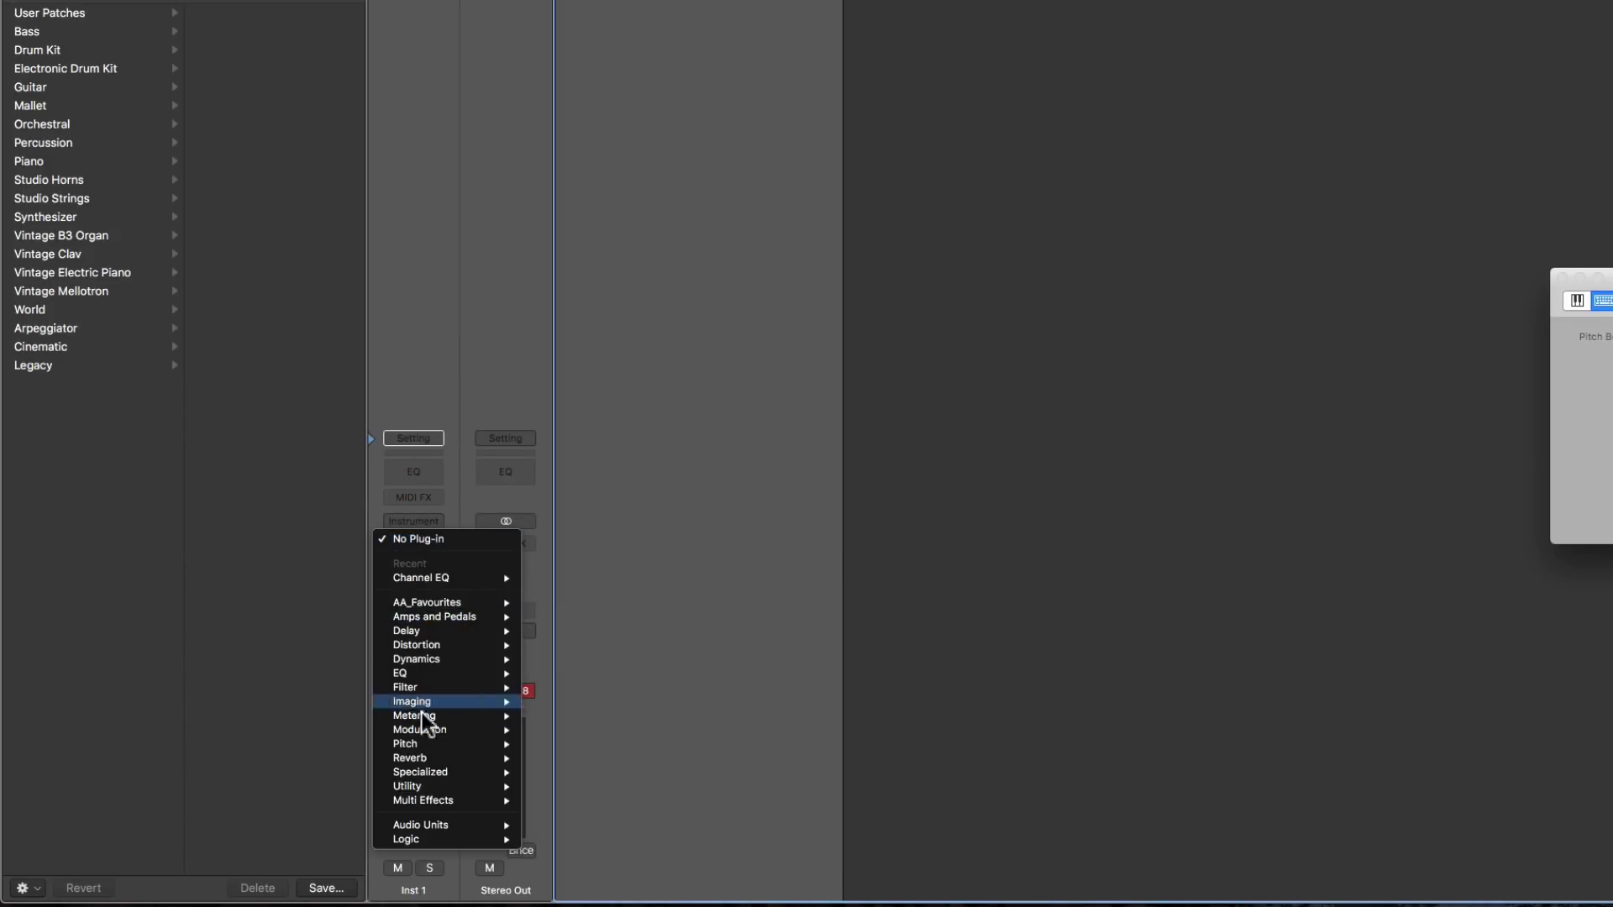
click(662, 546)
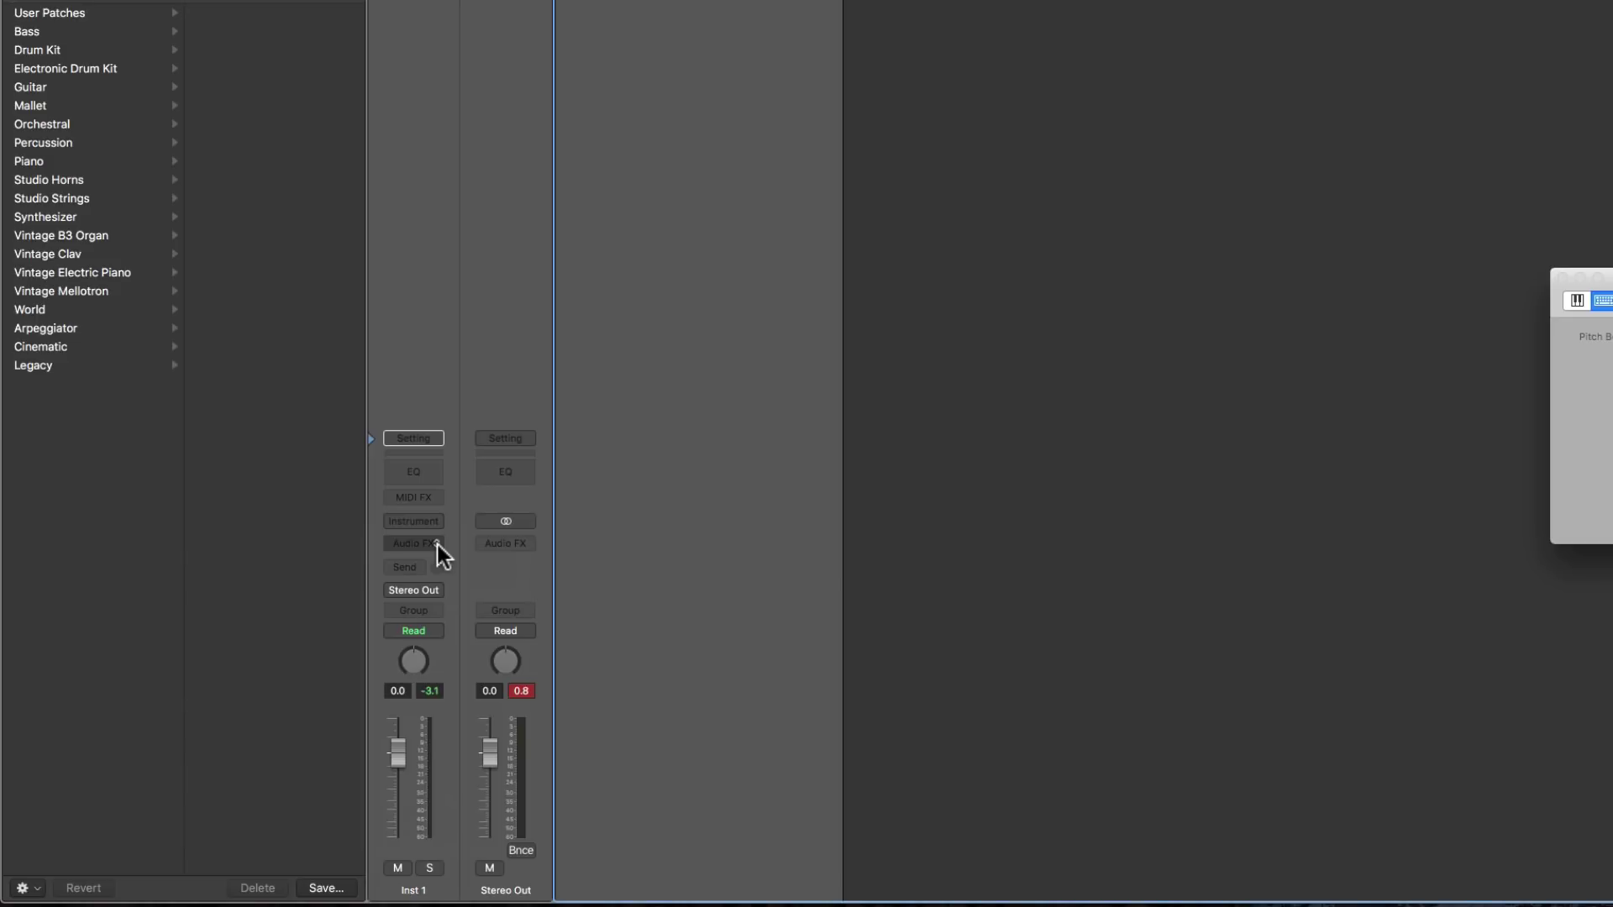
Step: Option-click Inst 1's Audio FX slot and navigate to Legacy > Guitar Amp Pro > Mono
key(alt)
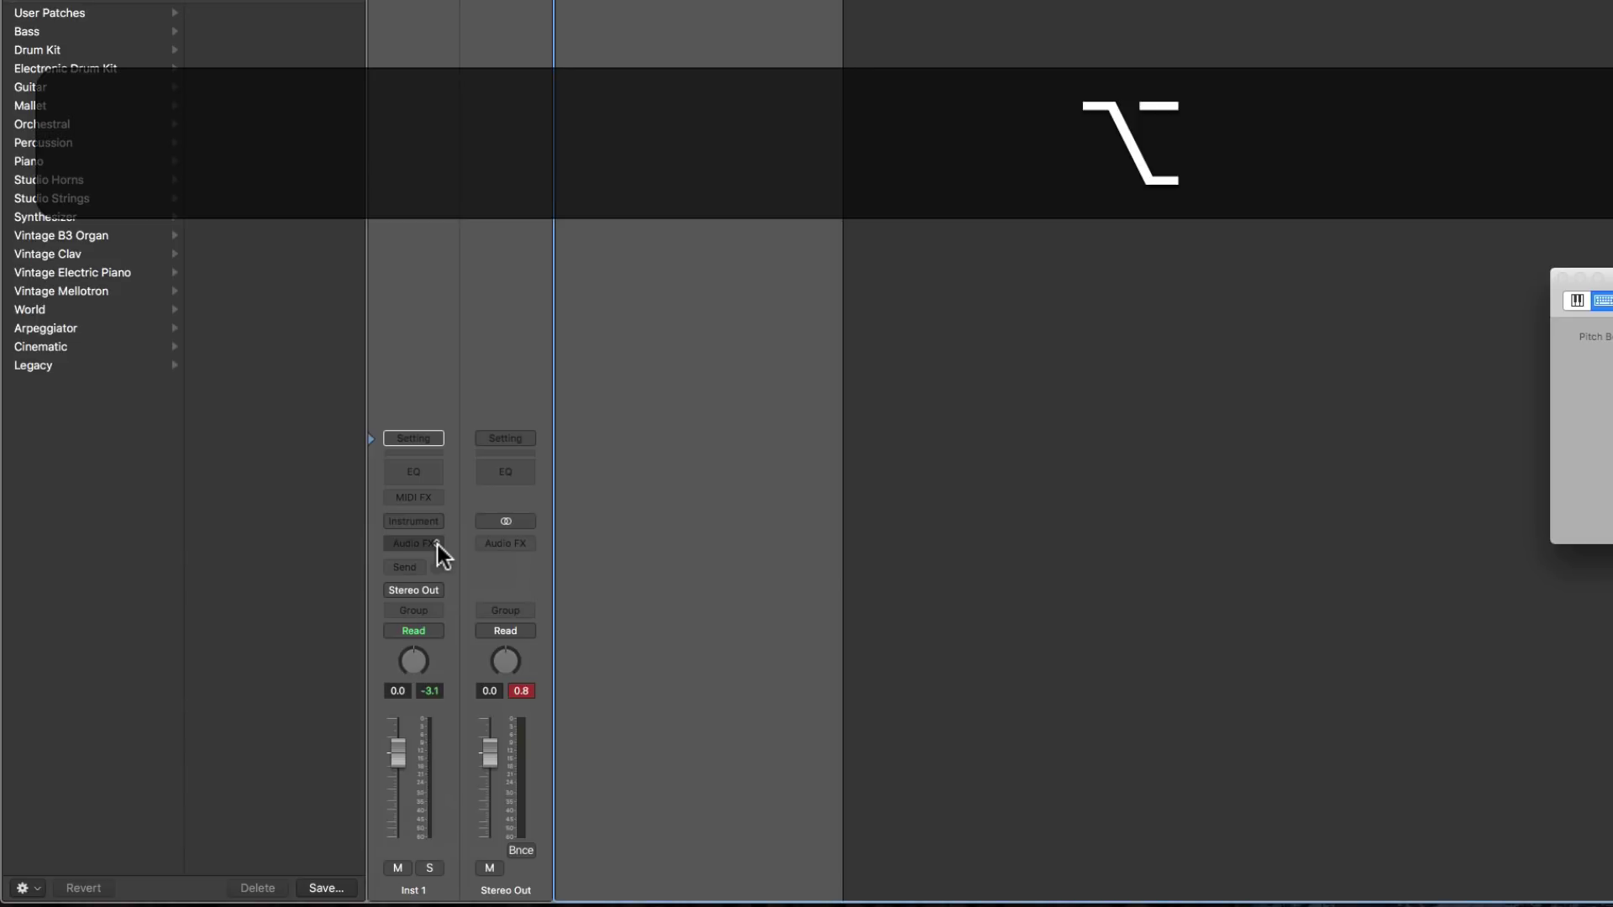
click(436, 544)
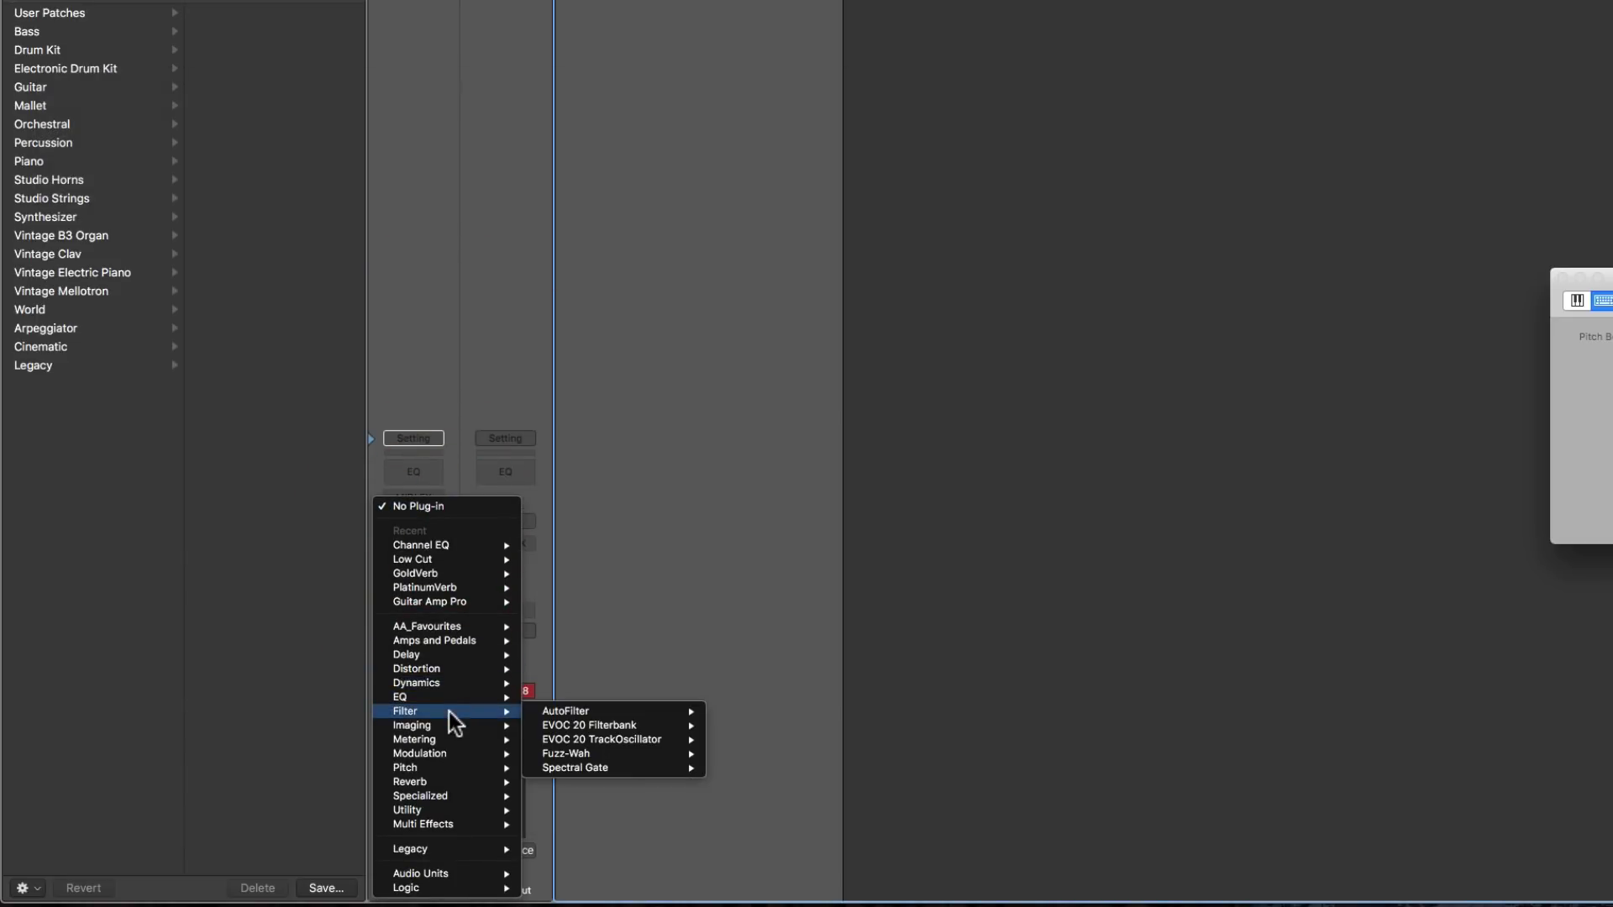
mouse_move(450, 847)
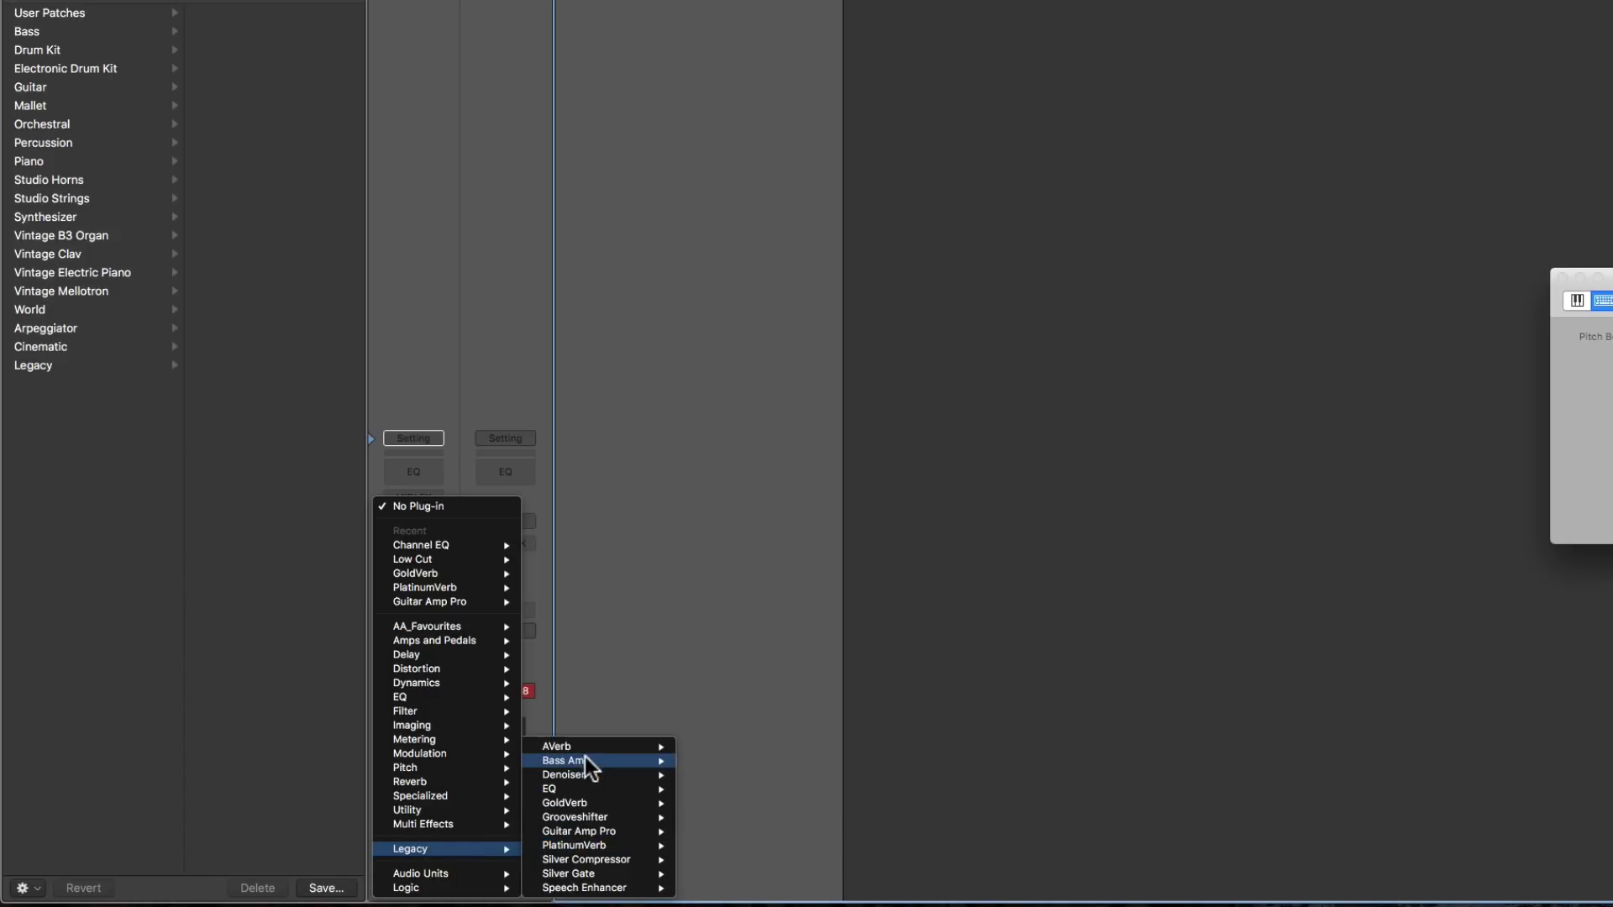
mouse_move(582, 790)
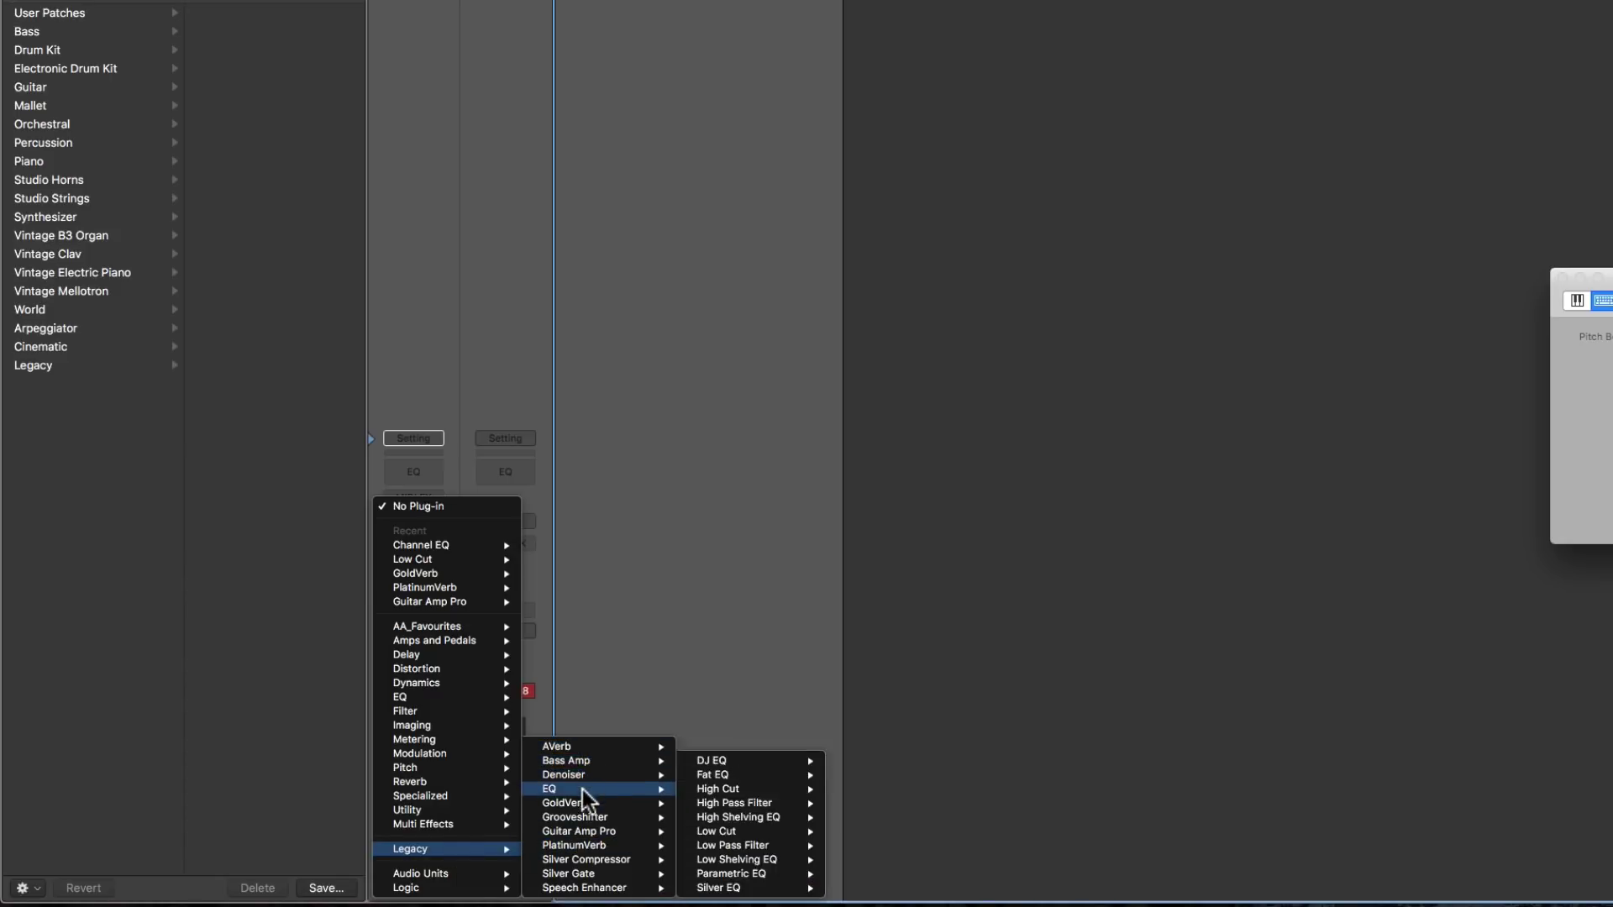
mouse_move(583, 843)
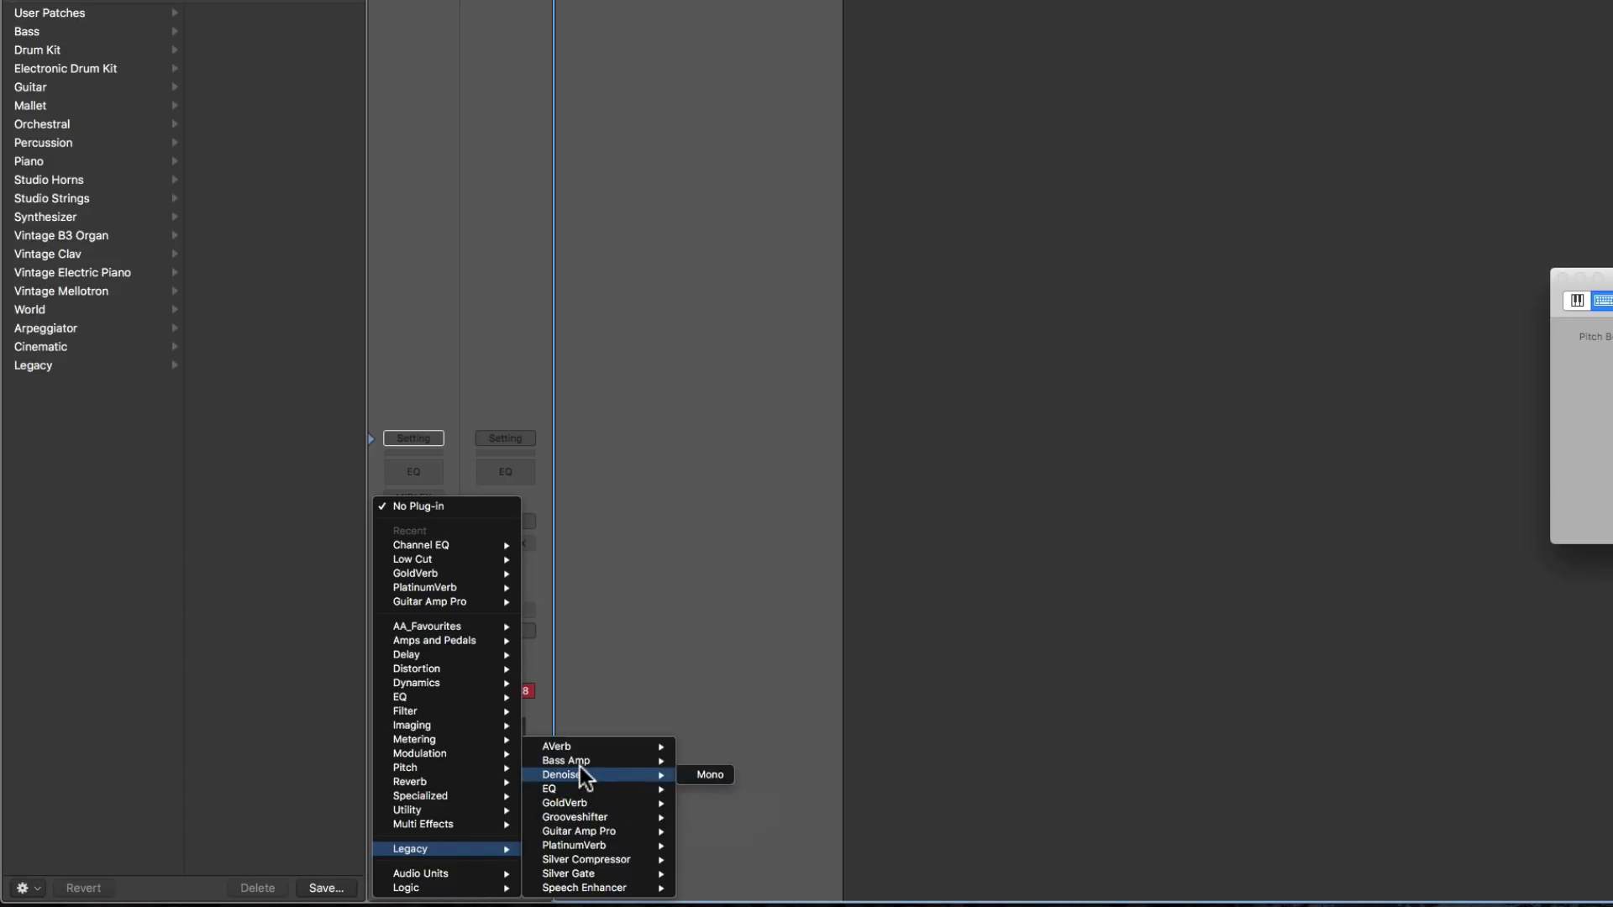
mouse_move(576, 761)
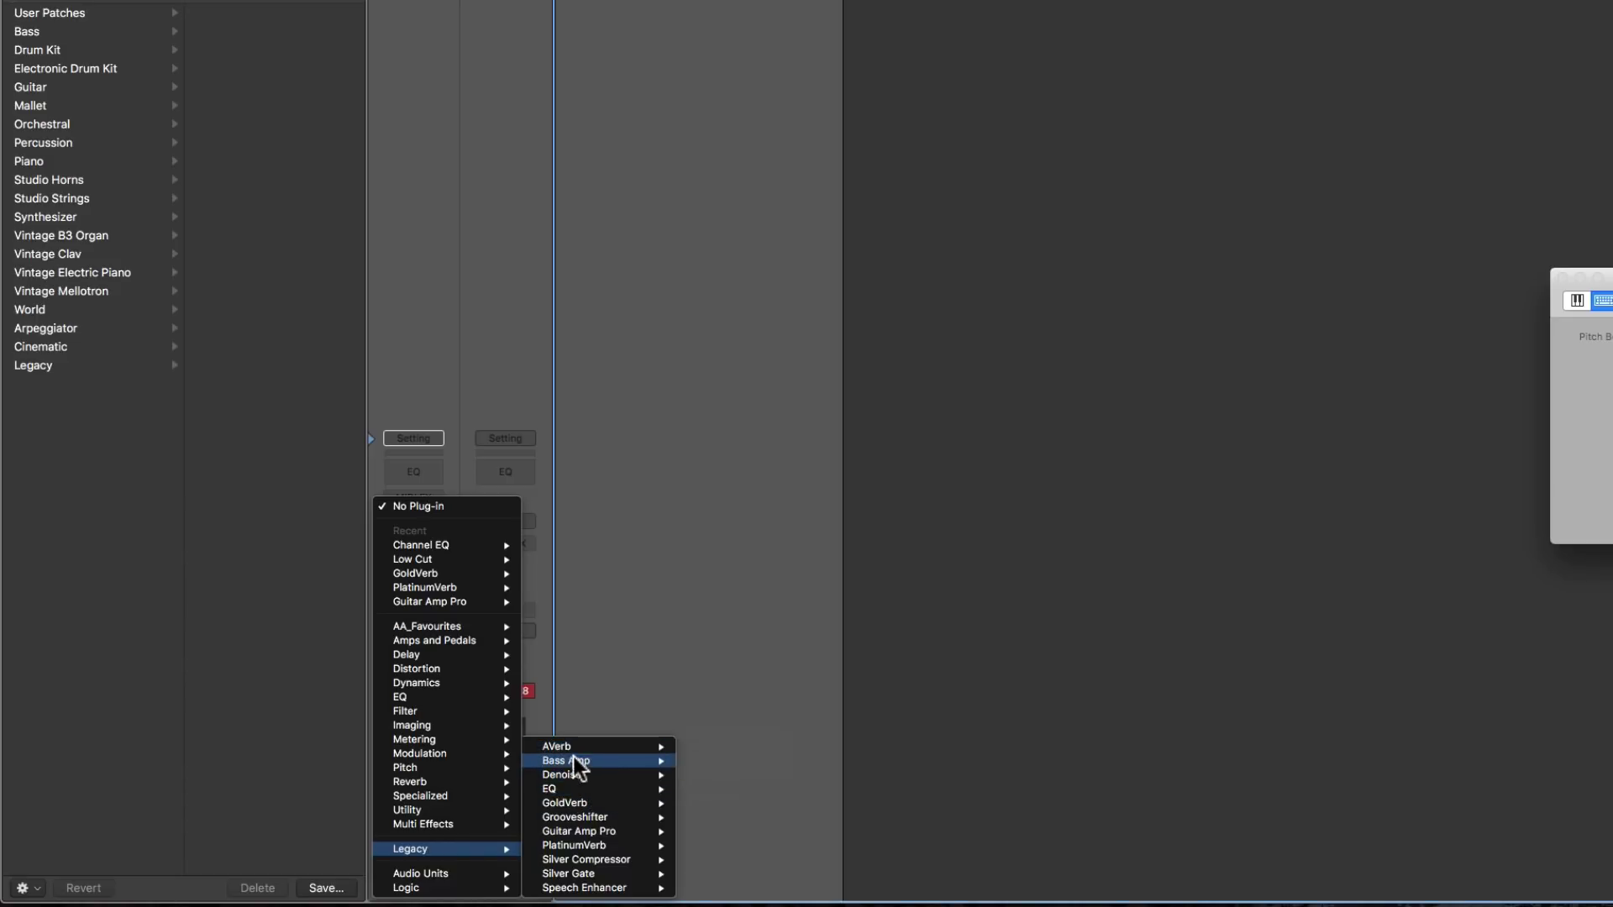
mouse_move(728, 761)
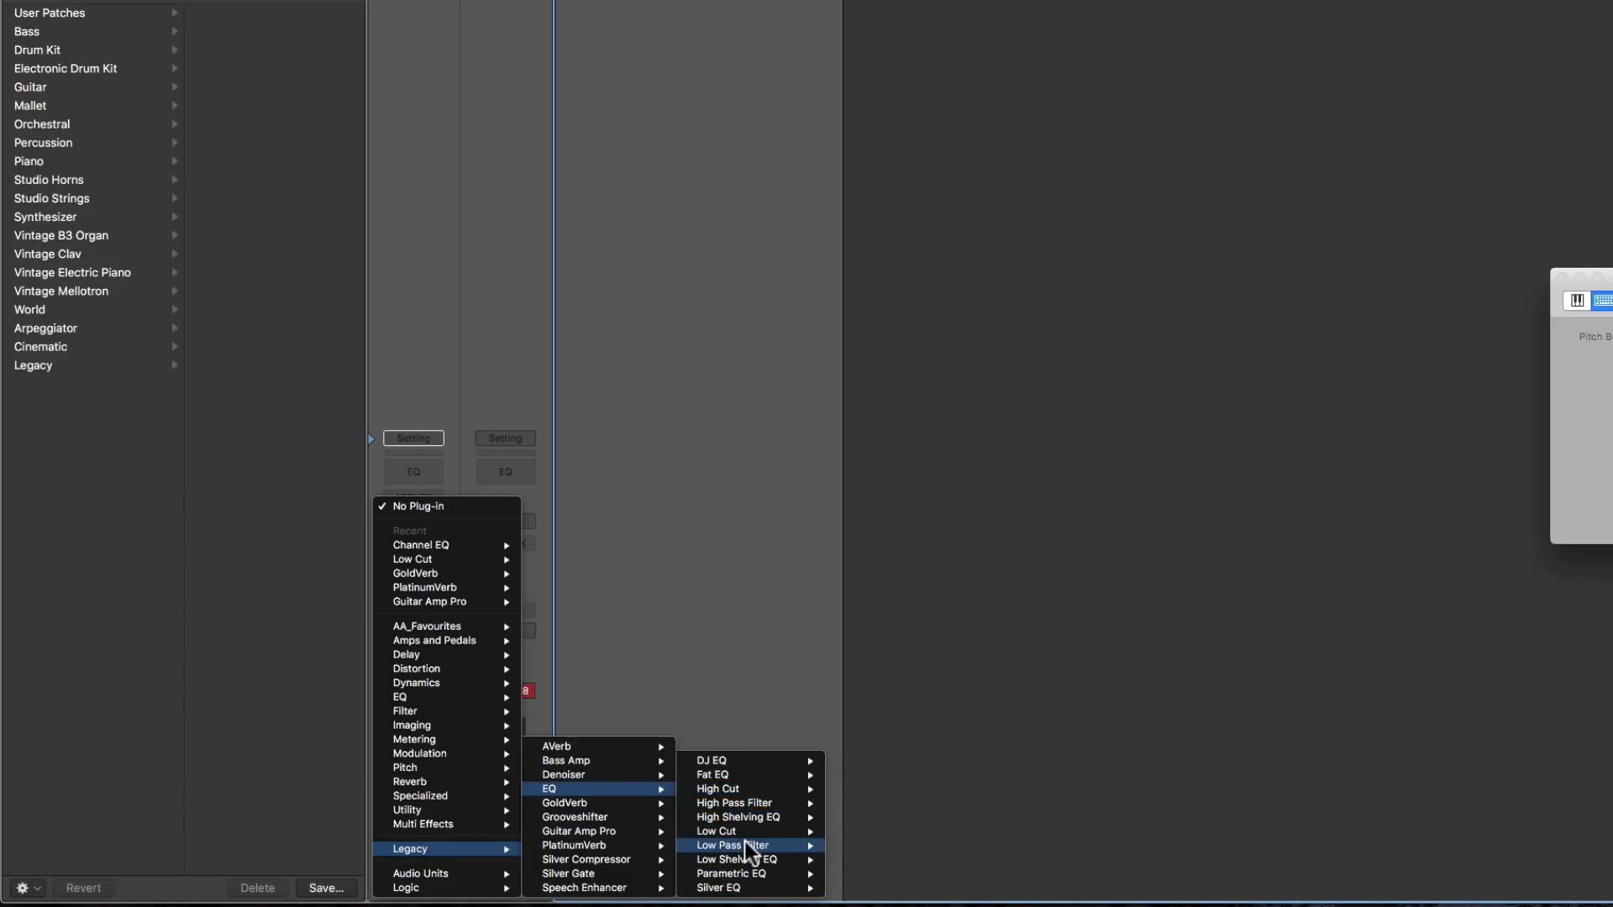
mouse_move(742, 829)
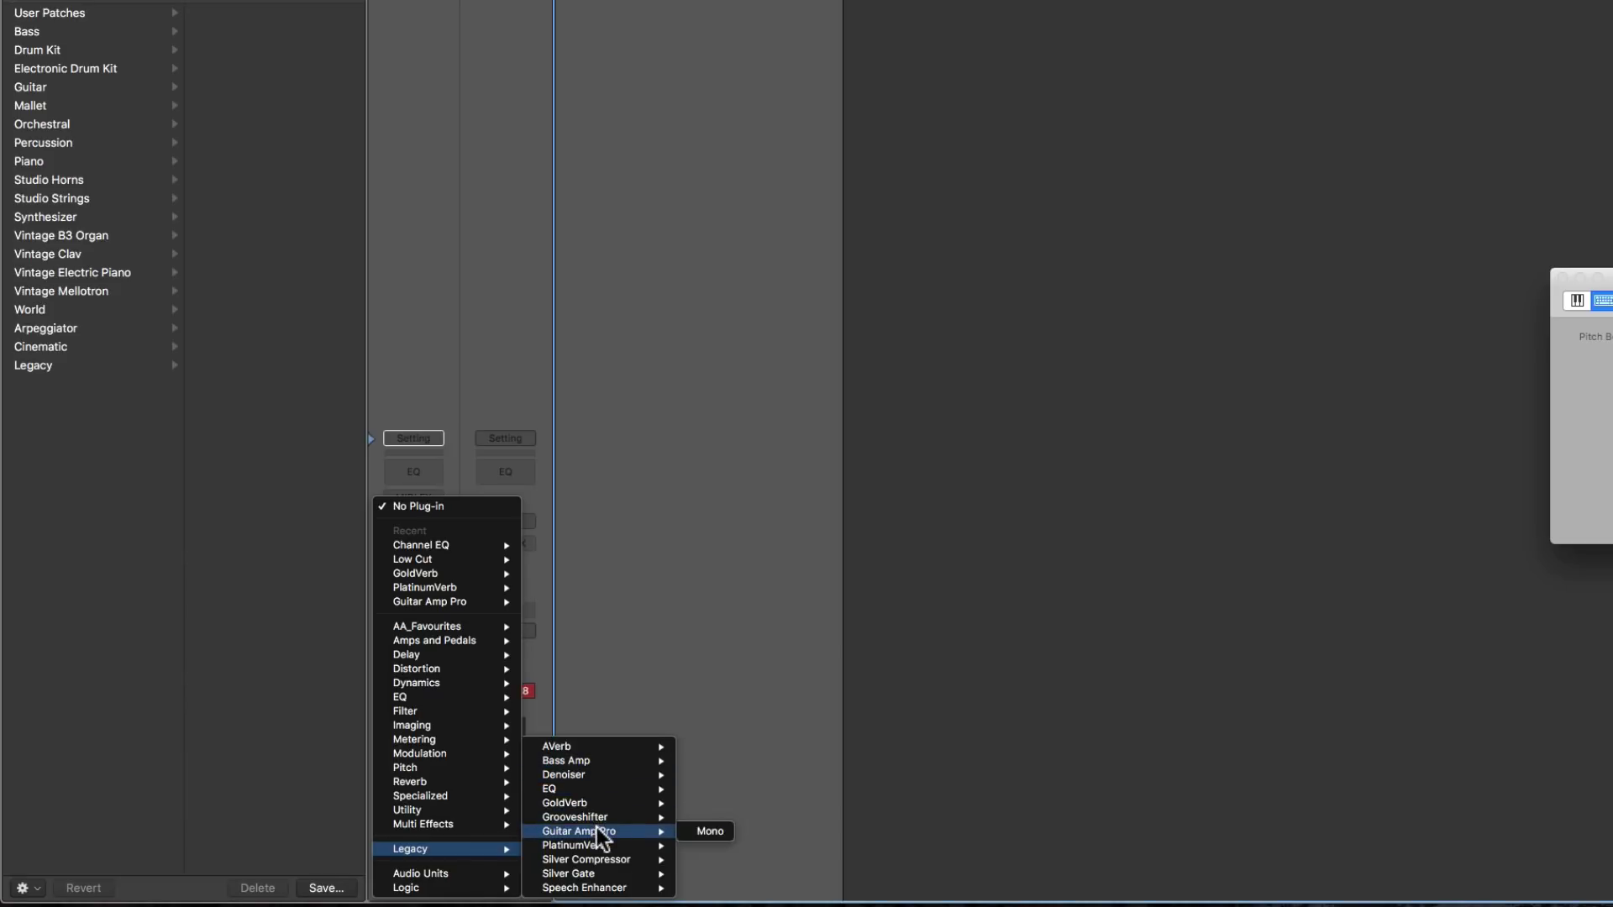
mouse_move(461, 640)
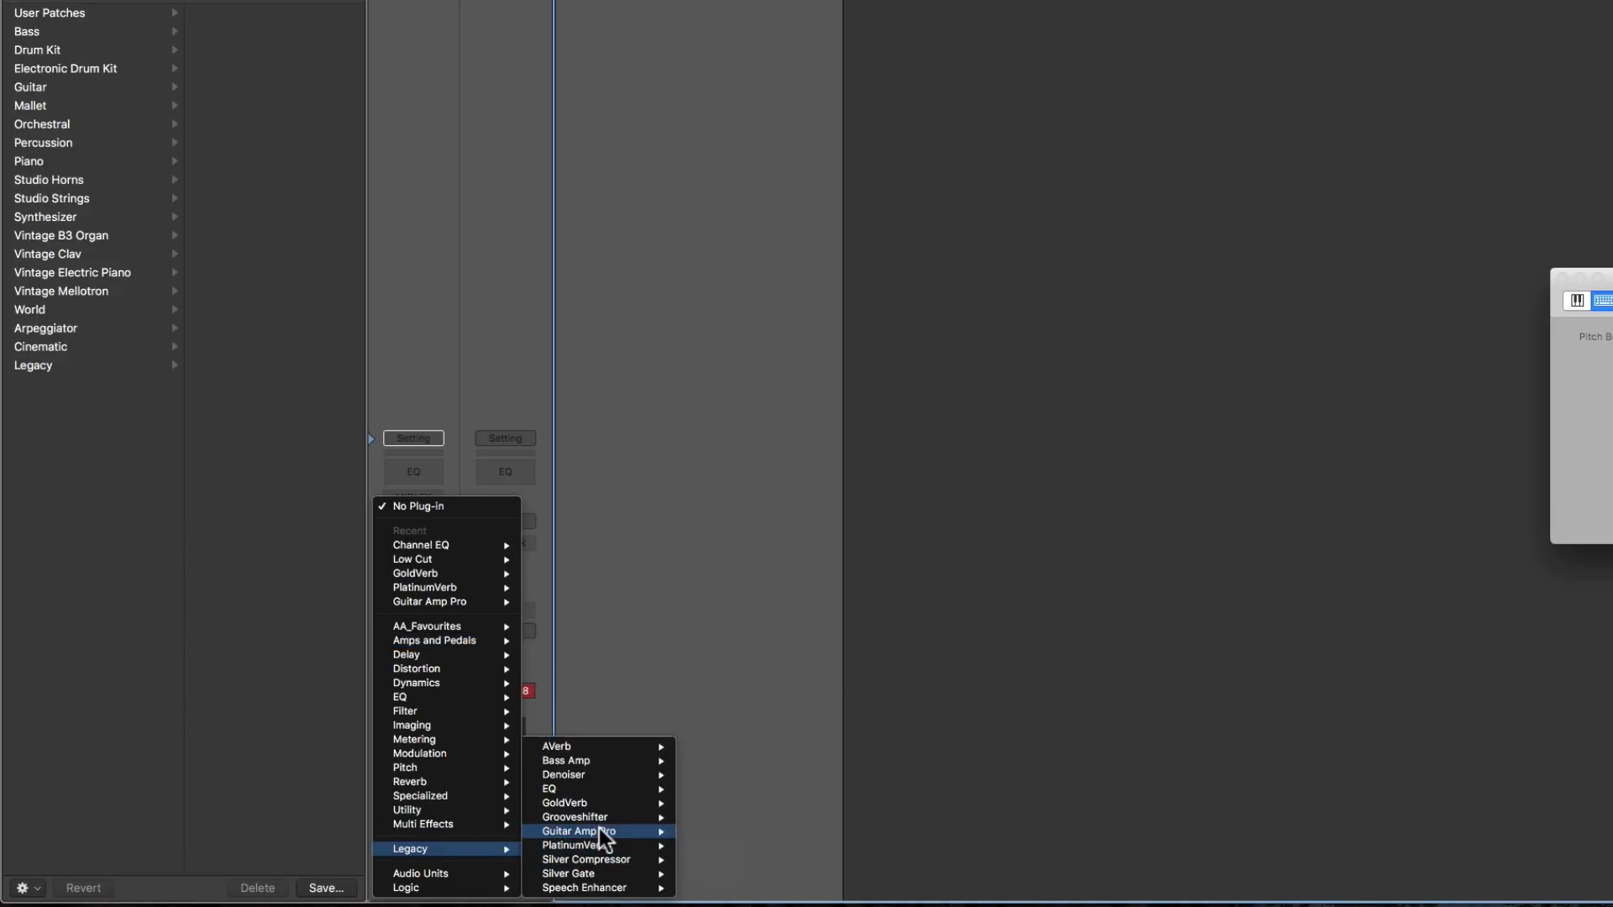
Step: Insert Guitar Amp Pro in mono on Inst 1 and move its window clear of the mixer
click(706, 832)
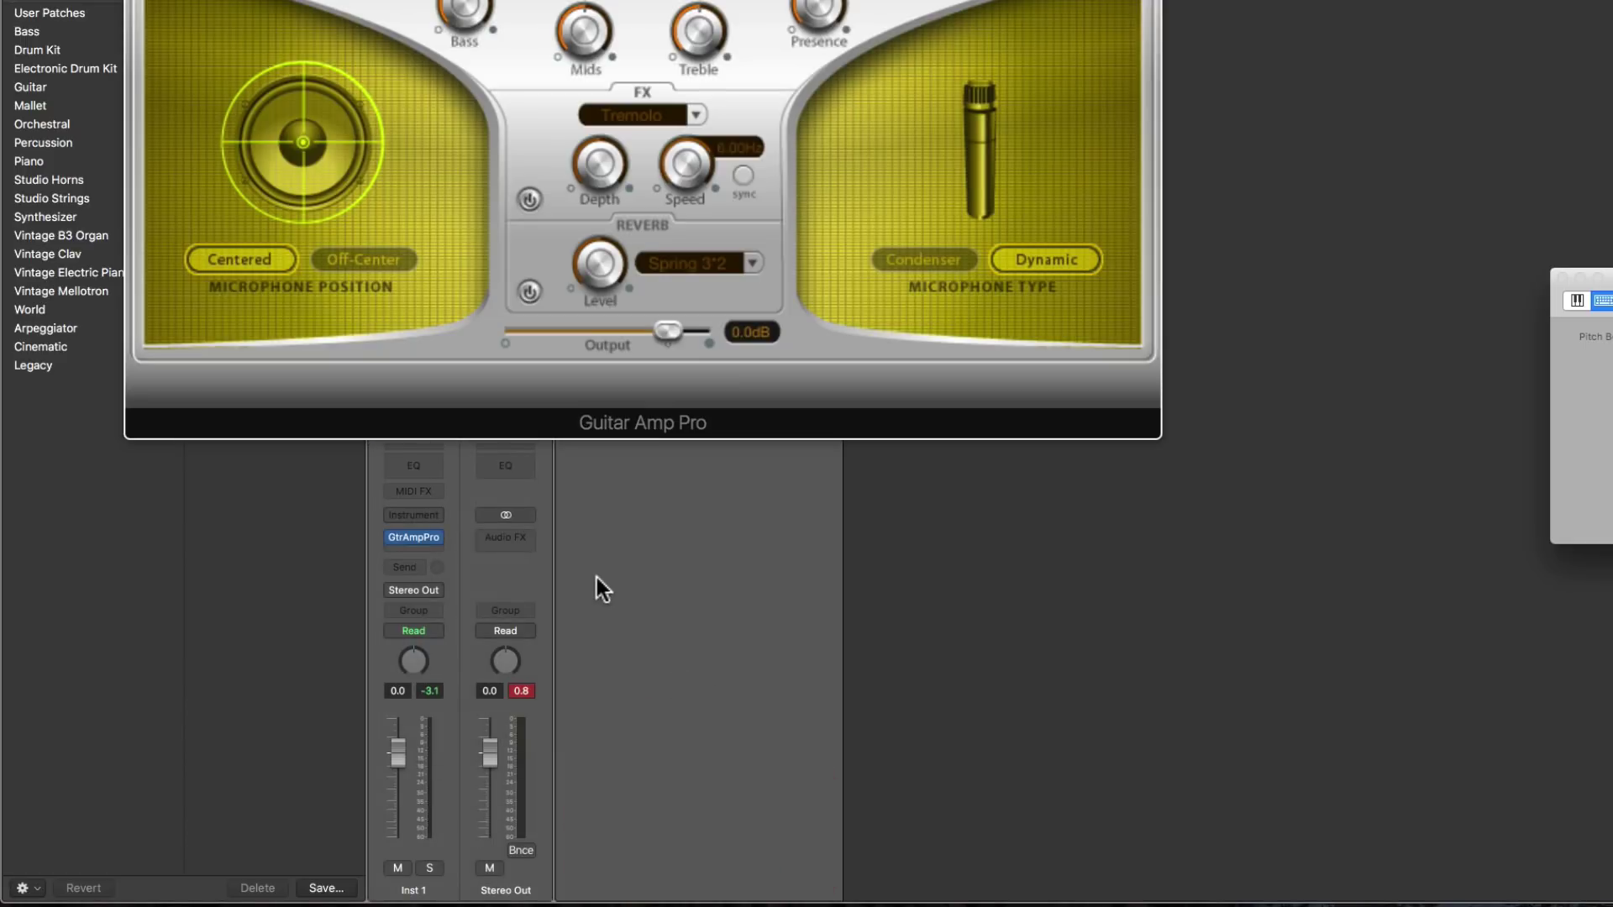
drag(470, 3, 997, 127)
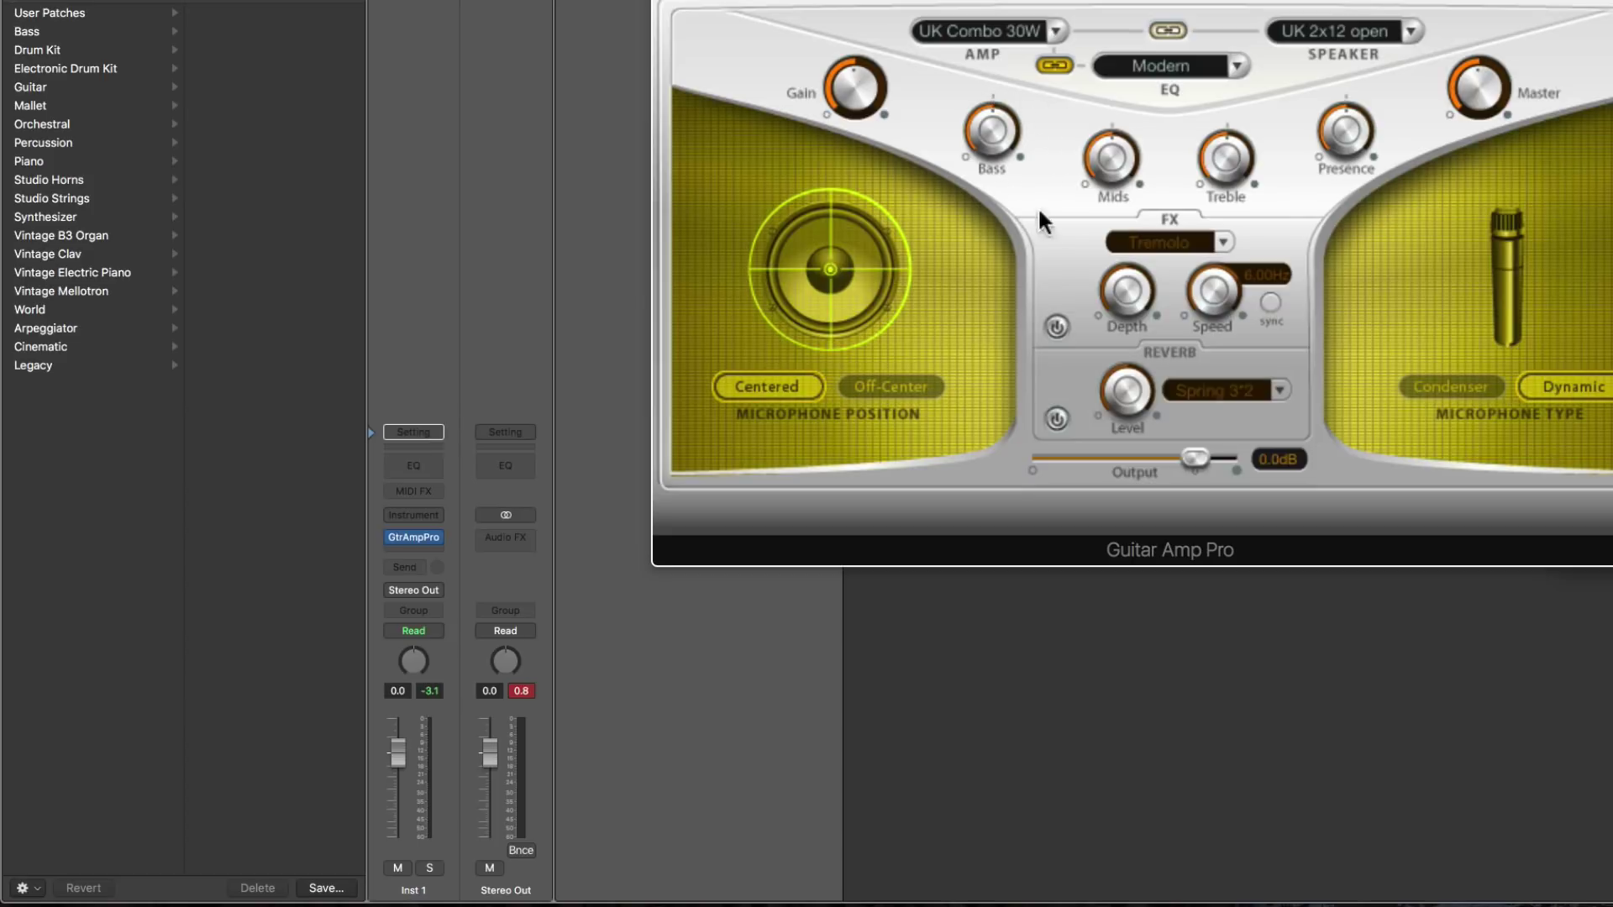
drag(1093, 1, 982, 39)
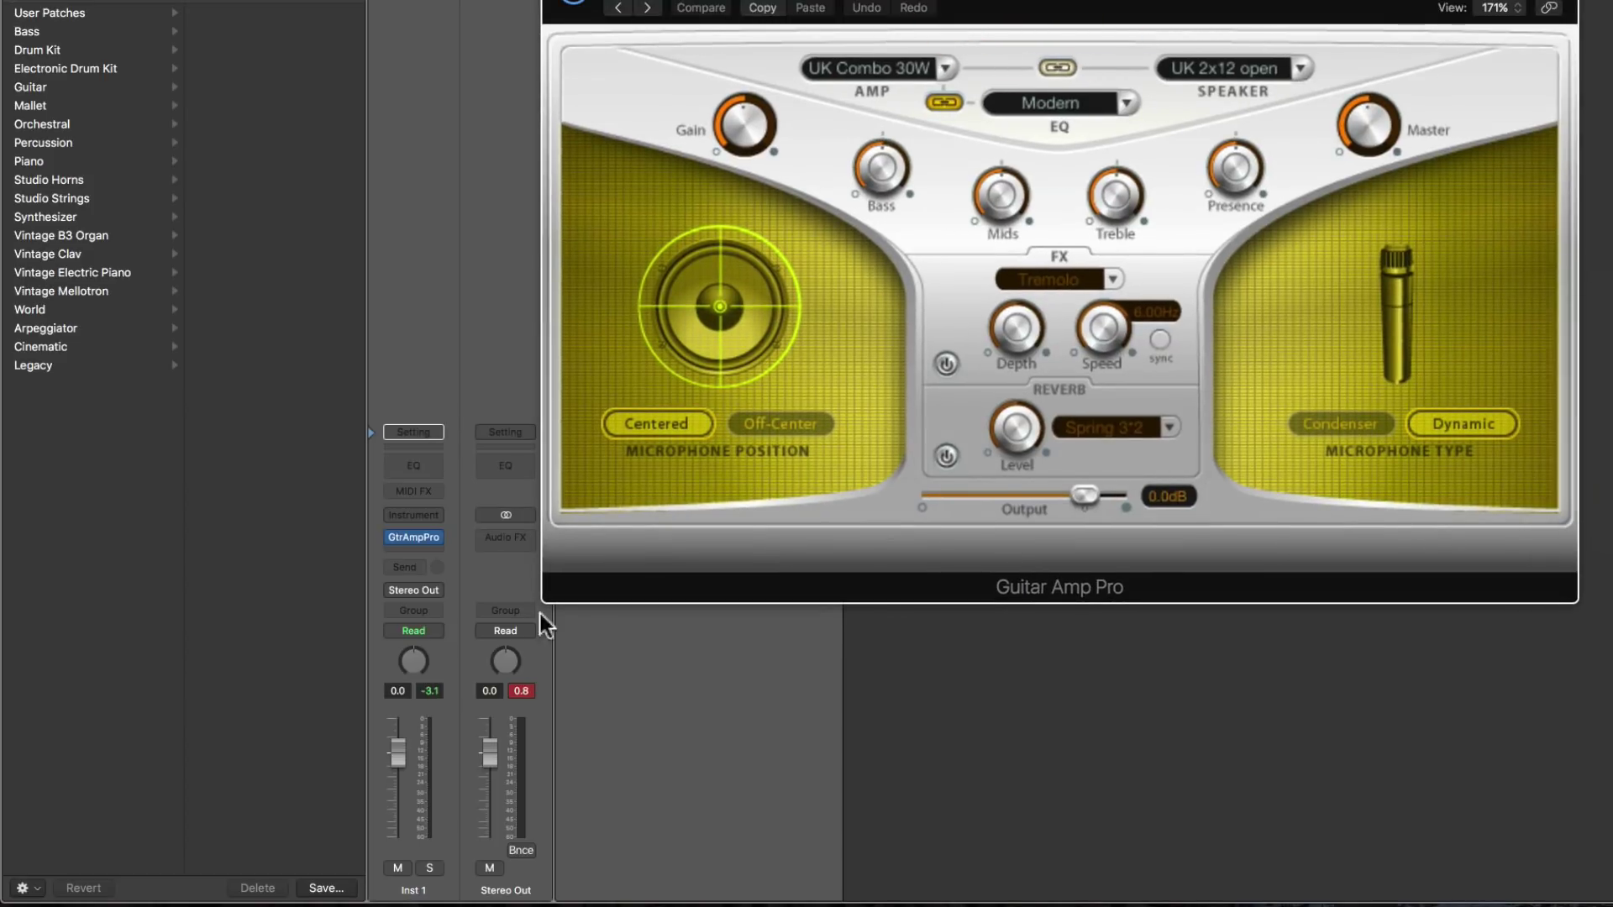
click(434, 538)
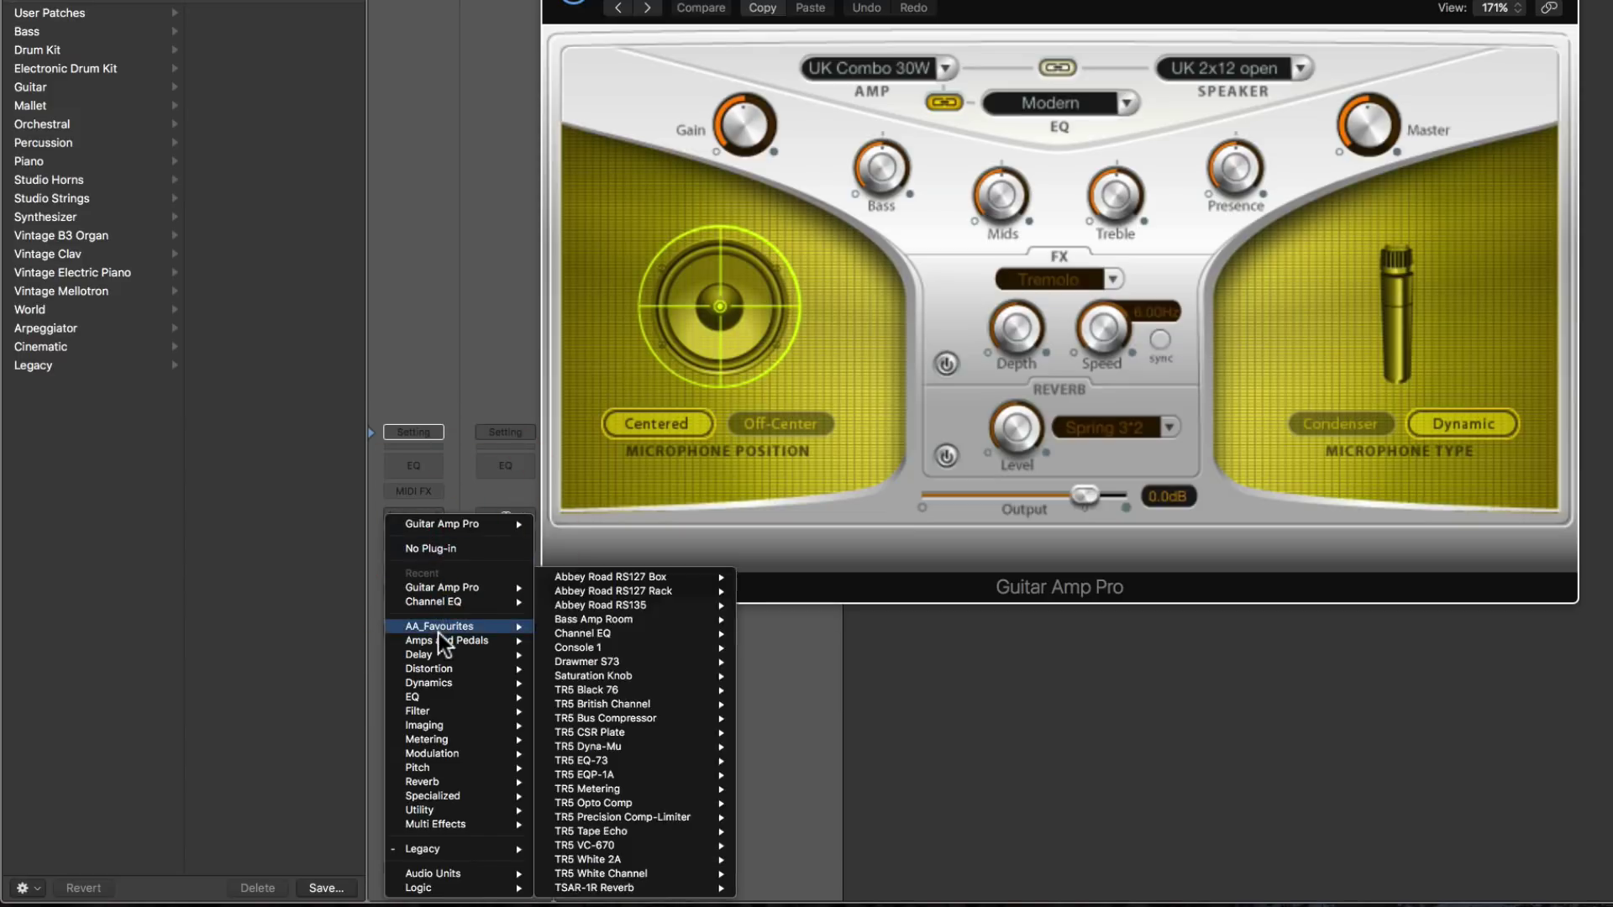
mouse_move(439, 634)
click(1012, 8)
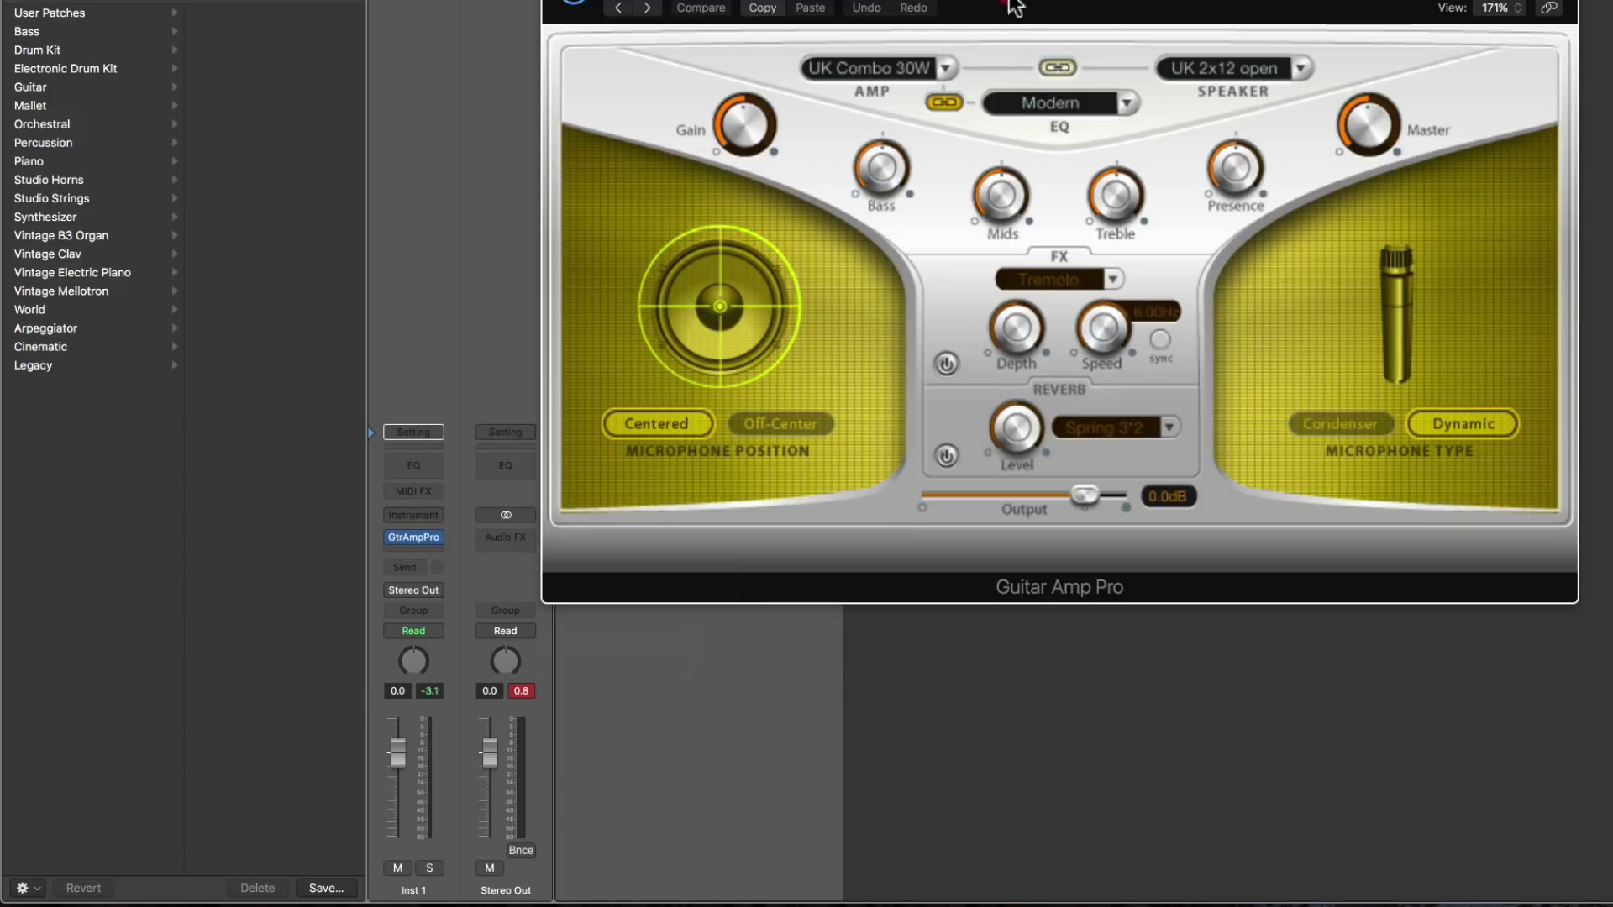
Step: Review the amp, speaker and EQ lists, keeping UK Combo 30W, UK 2x12 and Modern
click(946, 67)
click(1198, 37)
click(1304, 67)
click(1302, 32)
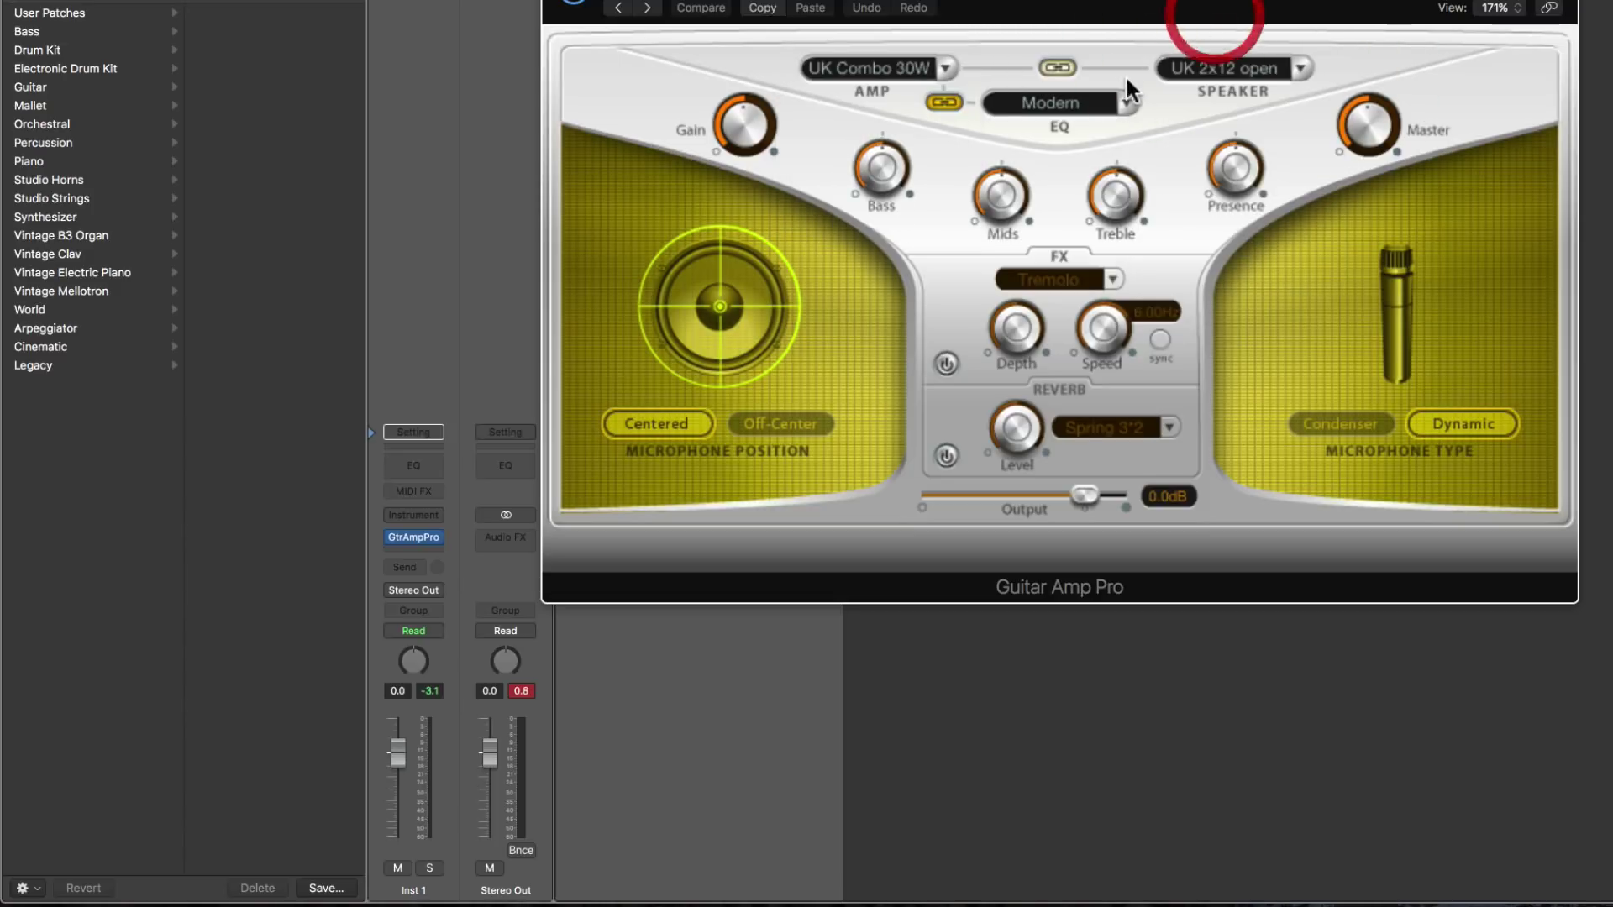
click(1126, 99)
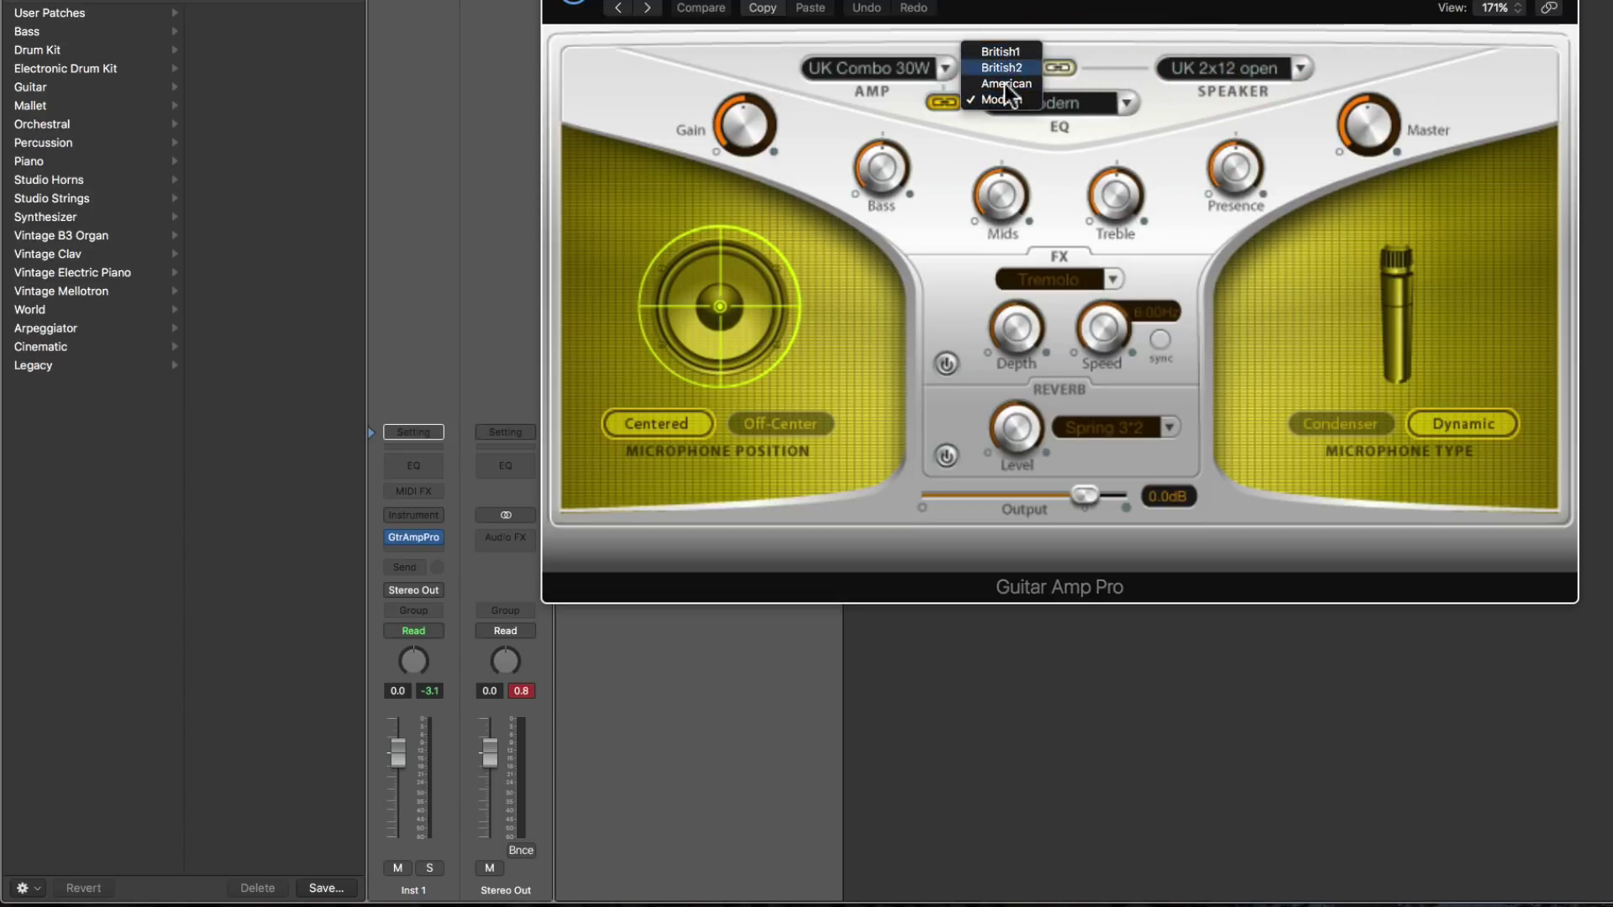
click(1102, 17)
click(745, 126)
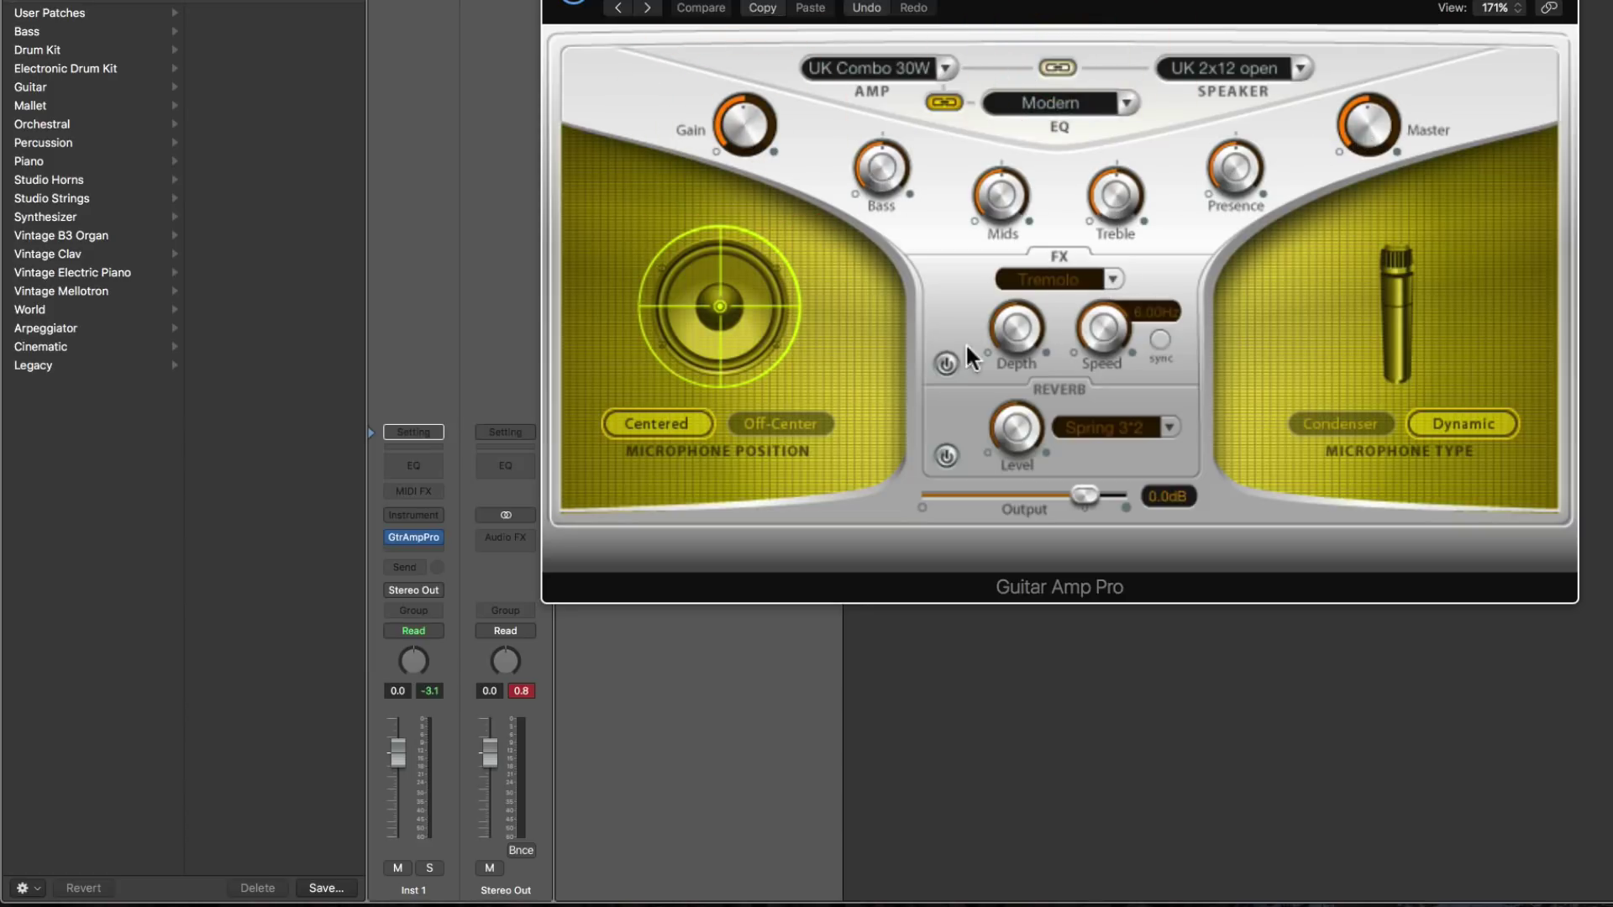
Step: Switch on Tremolo and Spring 3*2 reverb, keep the Dynamic mic, and close the amp window
click(947, 363)
click(946, 455)
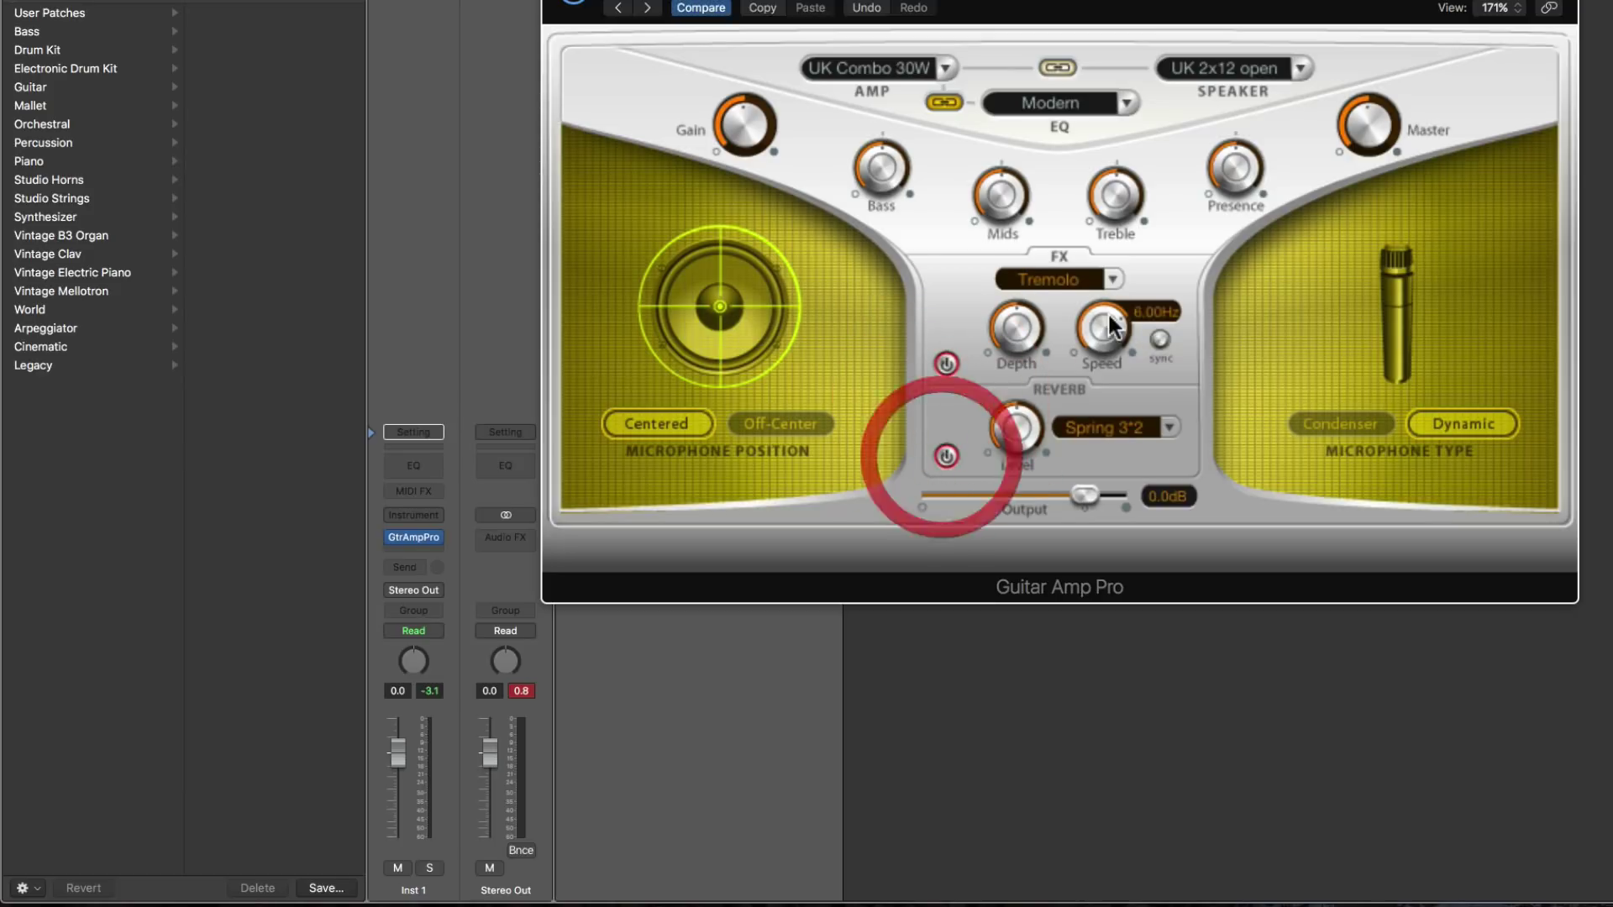
click(1112, 279)
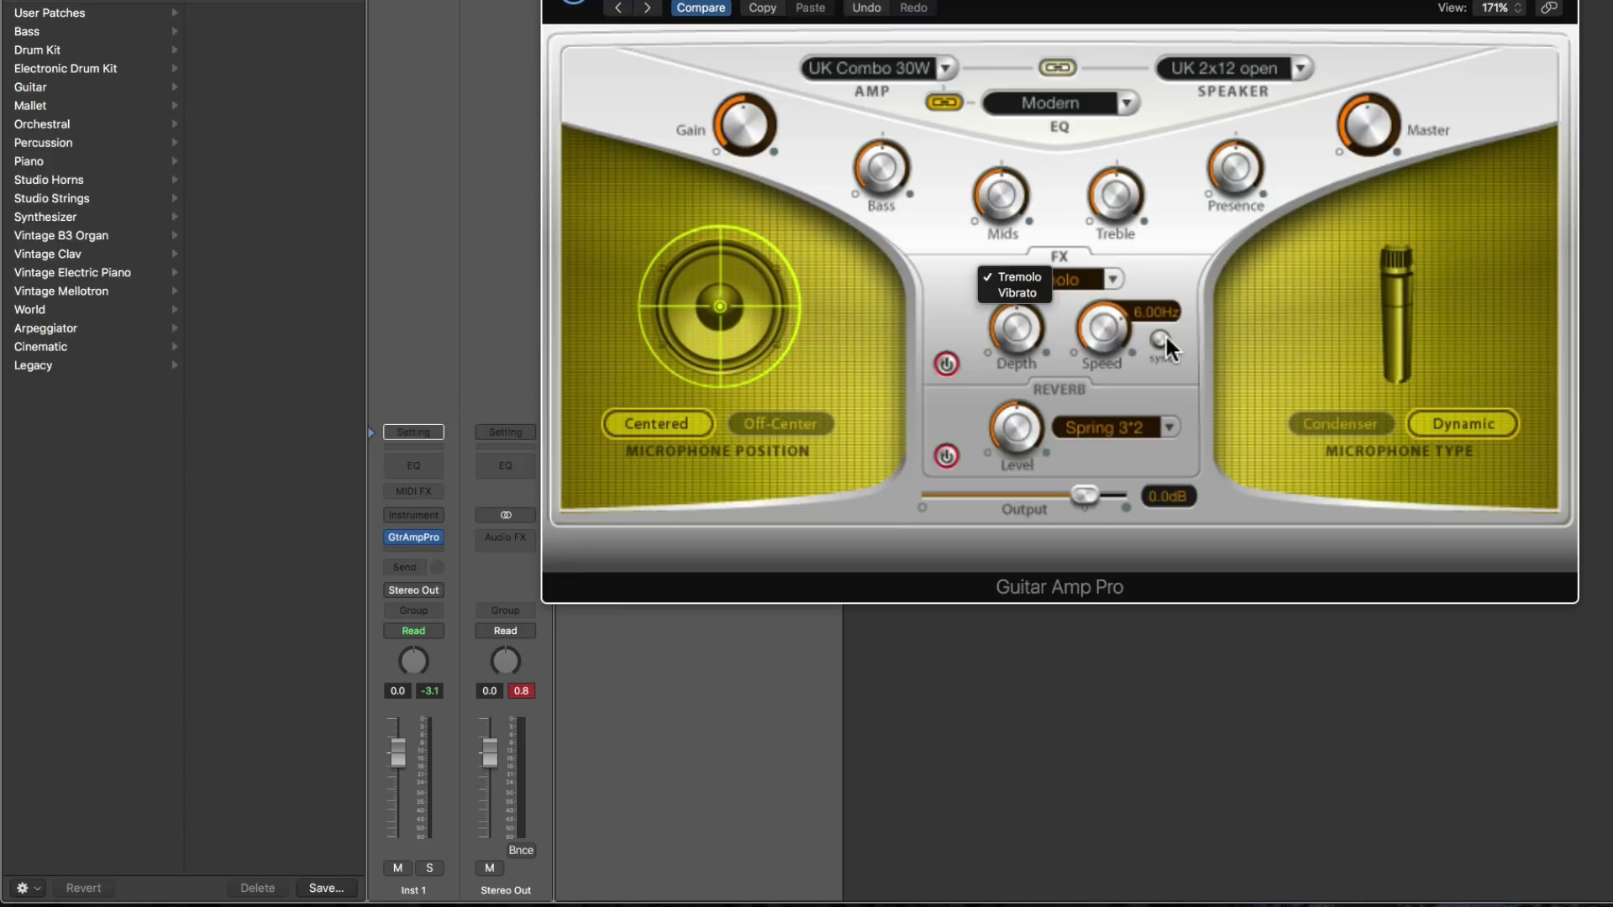
click(1067, 400)
click(1170, 428)
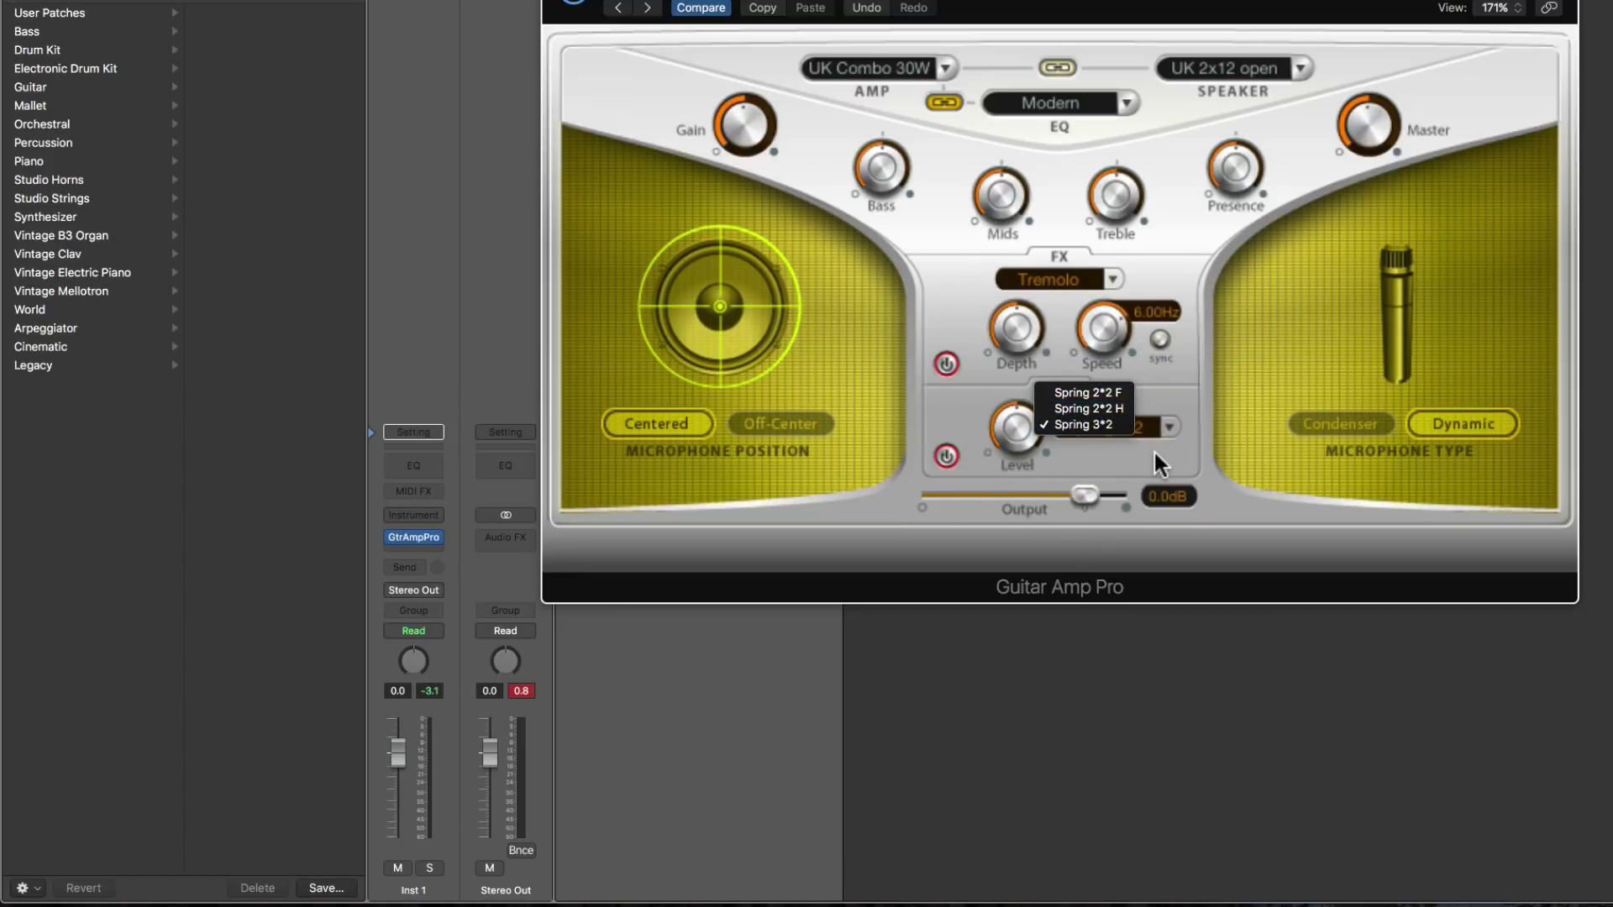
click(1157, 460)
click(1344, 422)
click(1470, 431)
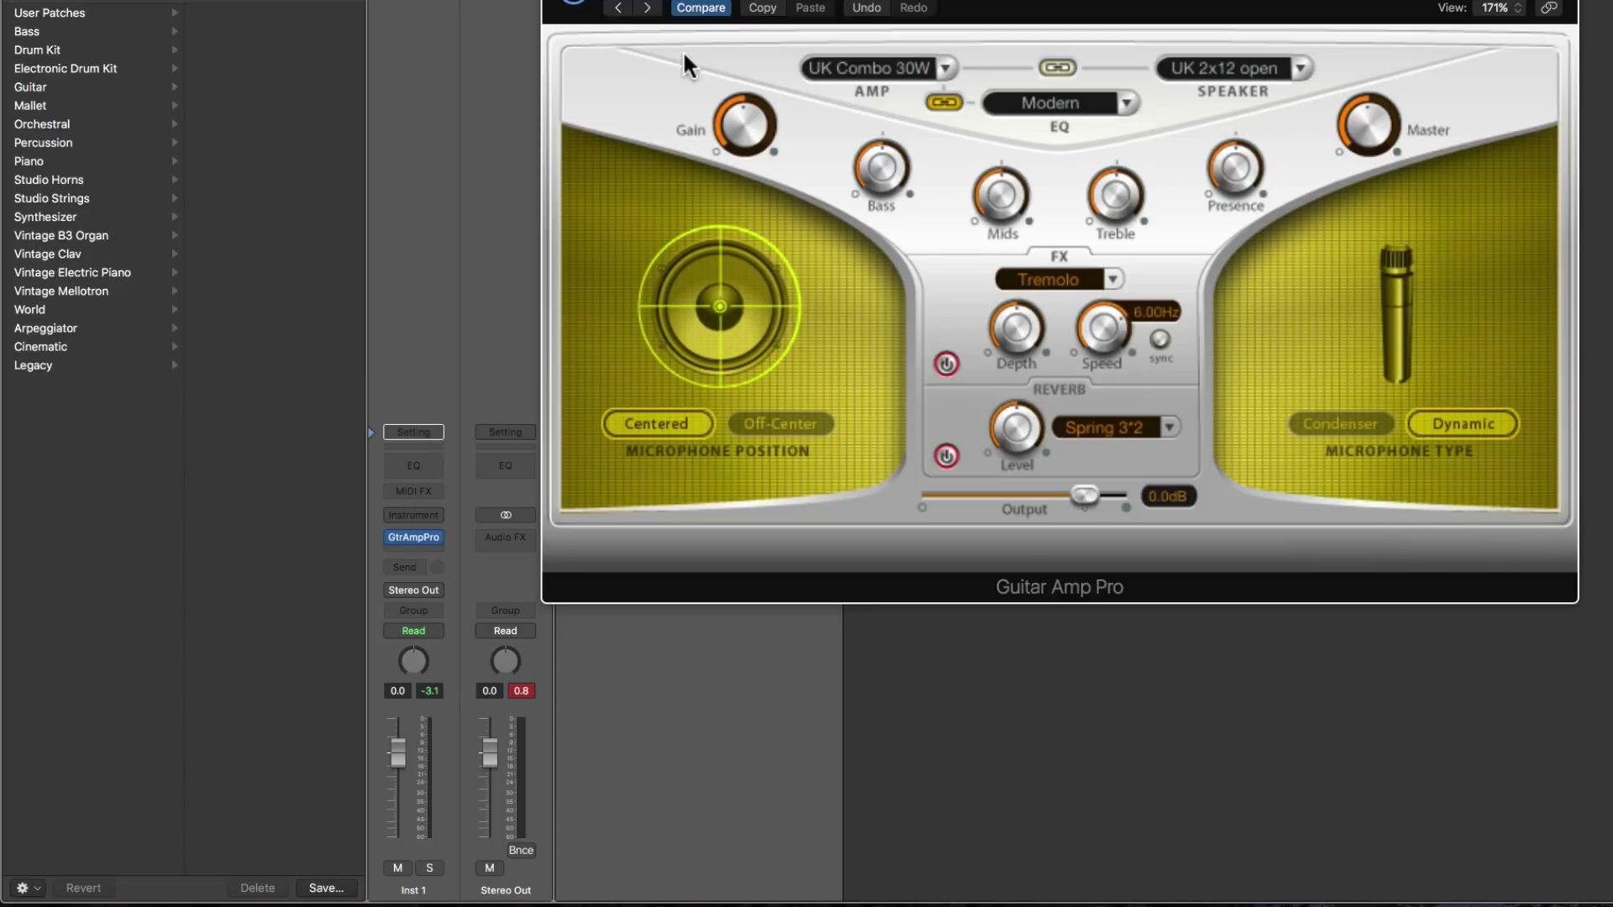
click(471, 2)
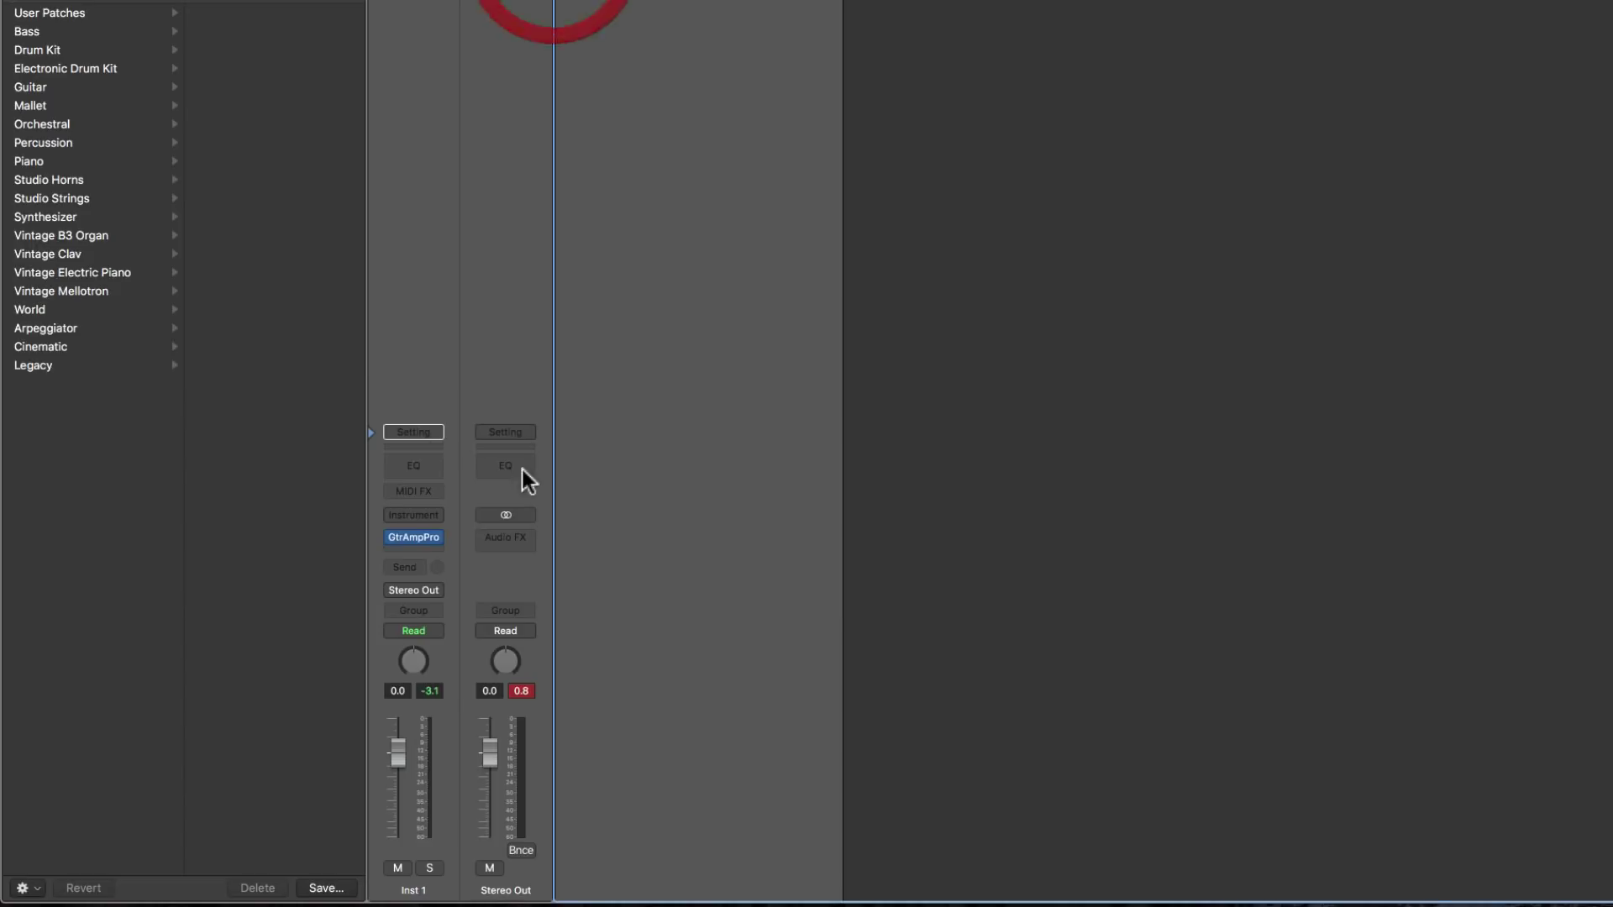
Step: Check the Legacy instrument menu, dismiss it, then reach Legacy > GoldVerb in Inst 1's effect menu
alt+click(435, 515)
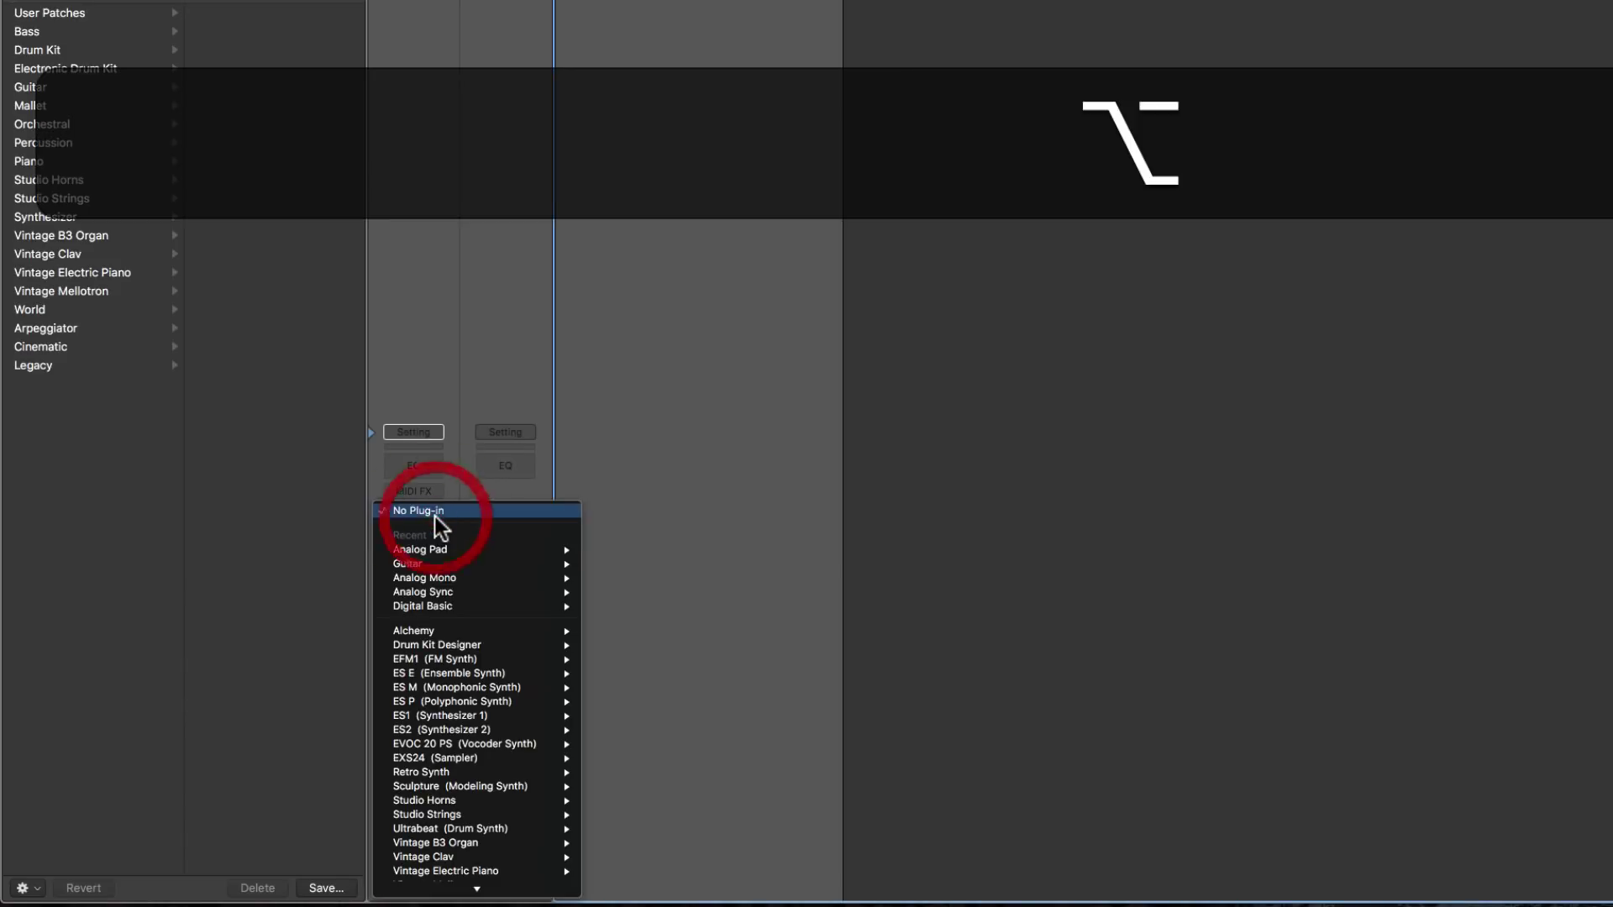
mouse_move(454, 815)
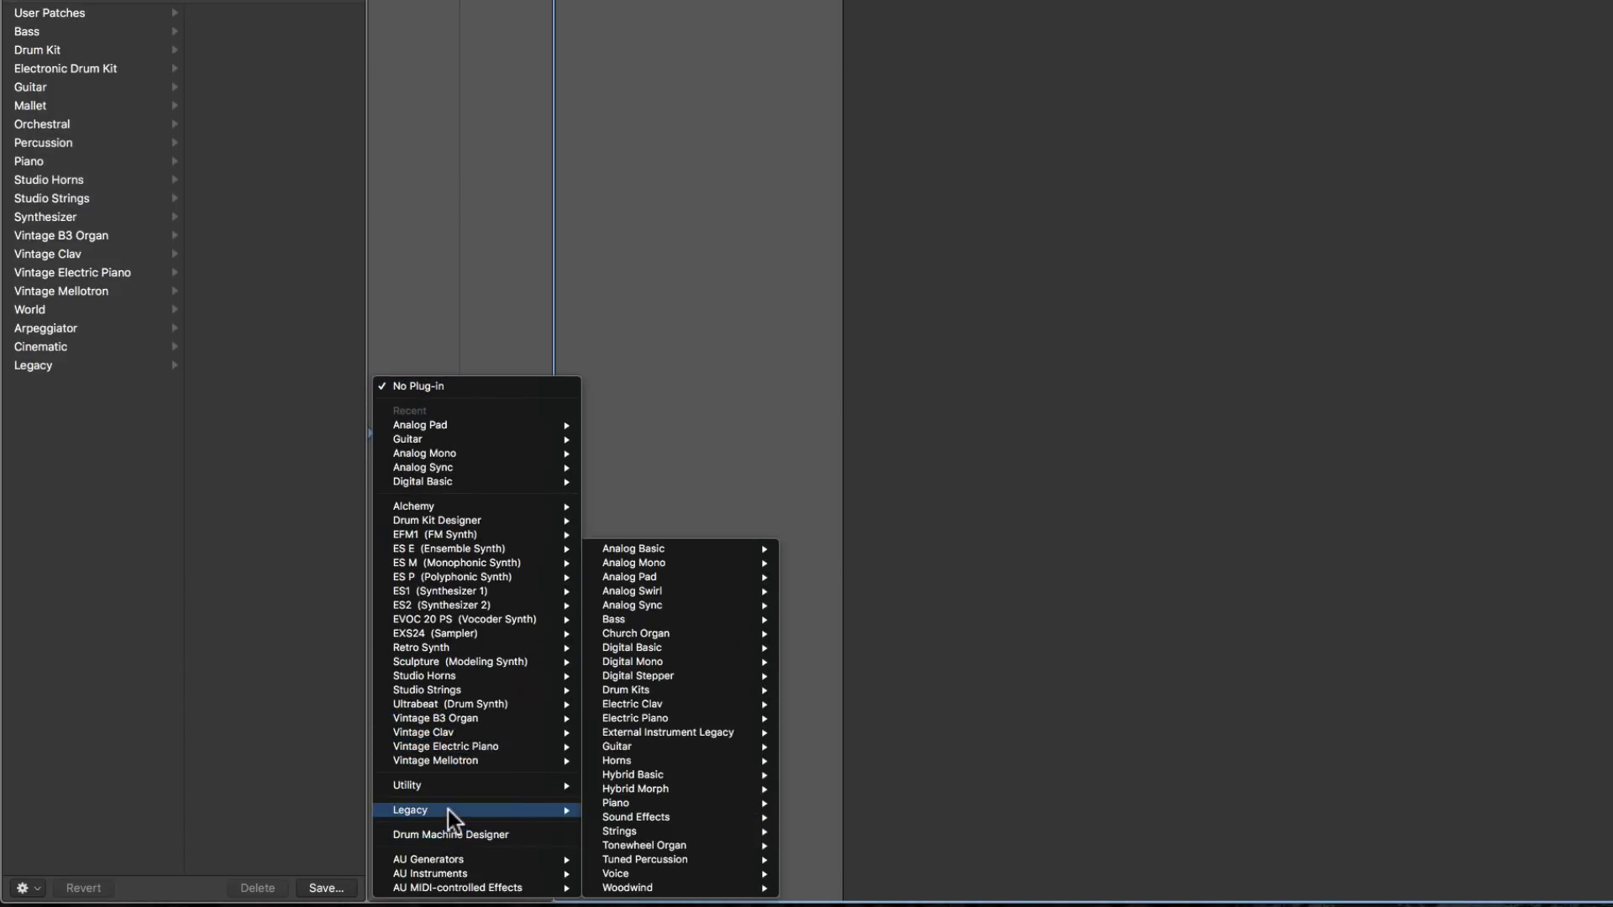
click(662, 509)
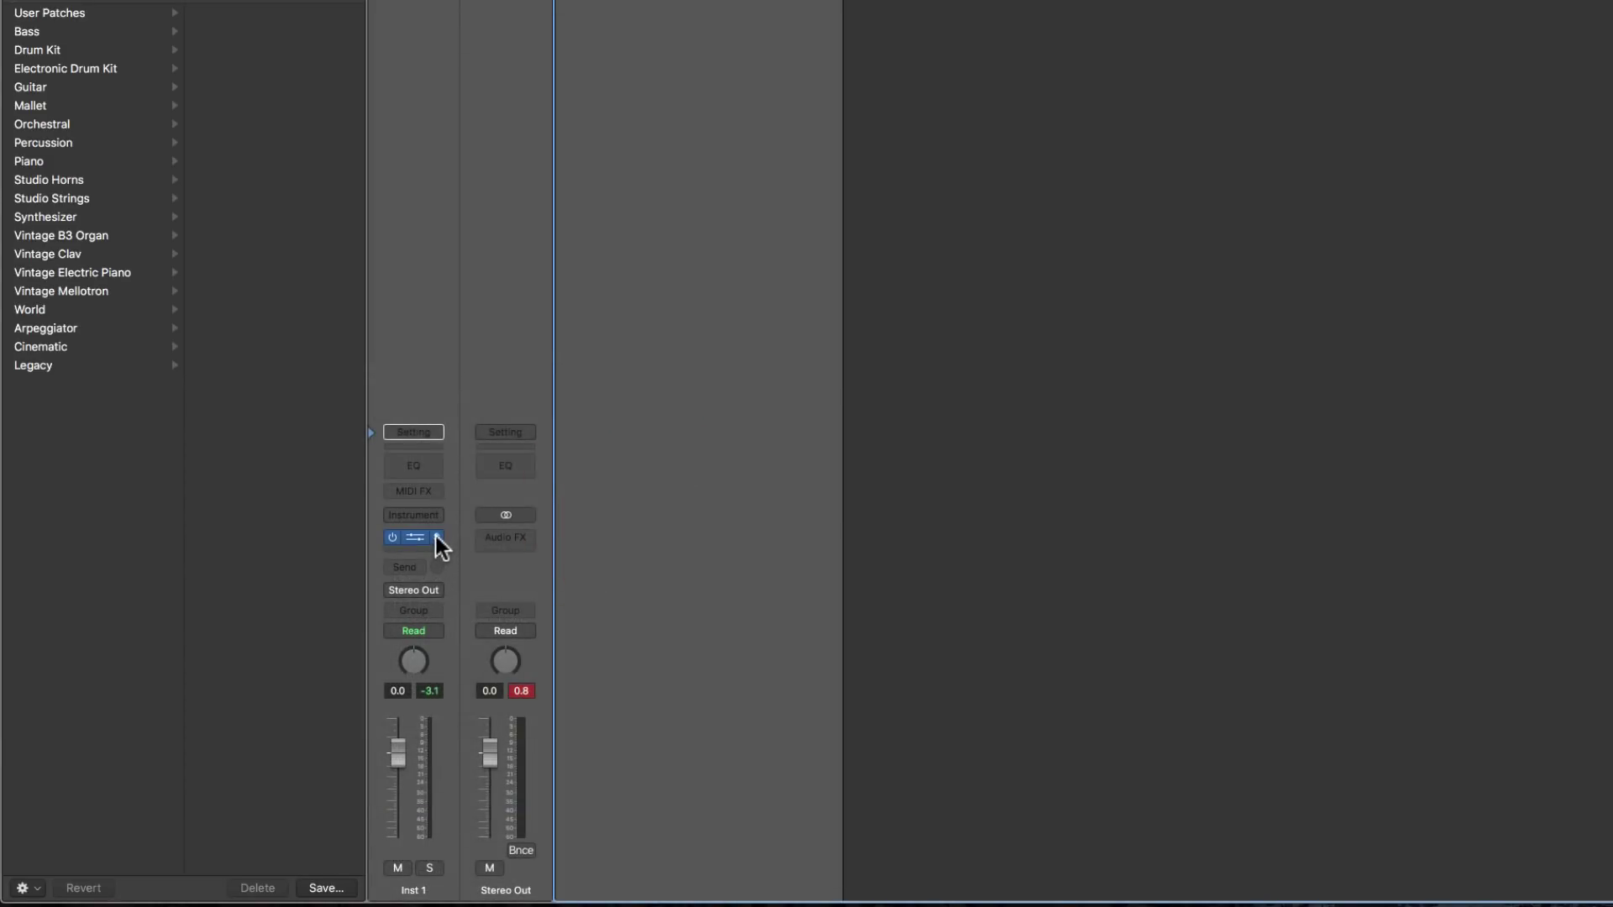
alt+click(436, 538)
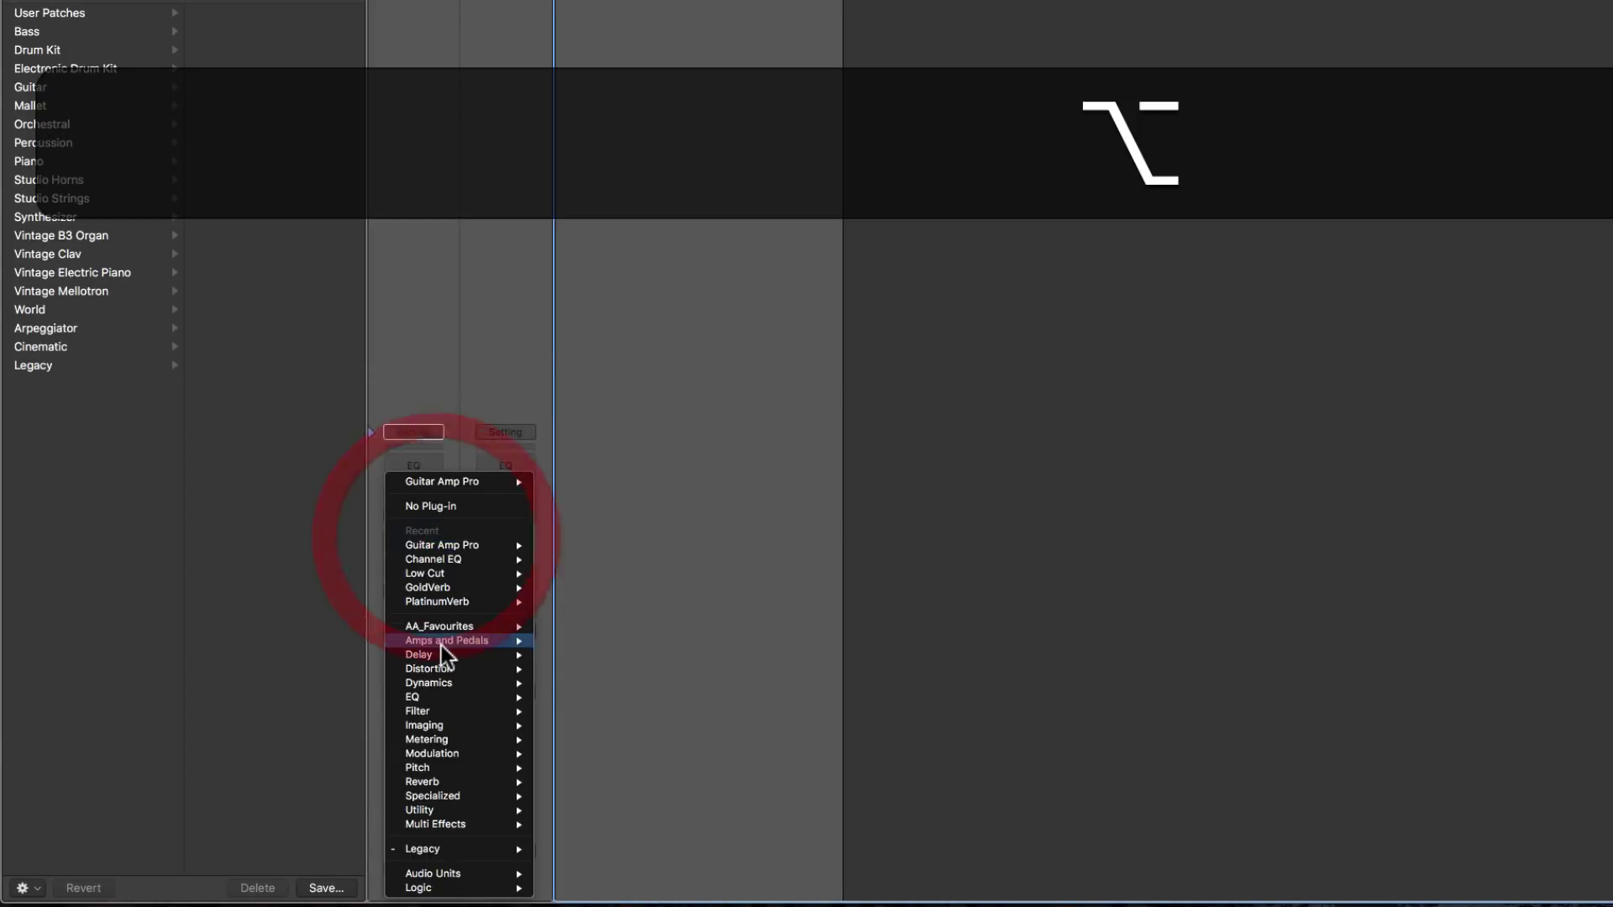
mouse_move(462, 849)
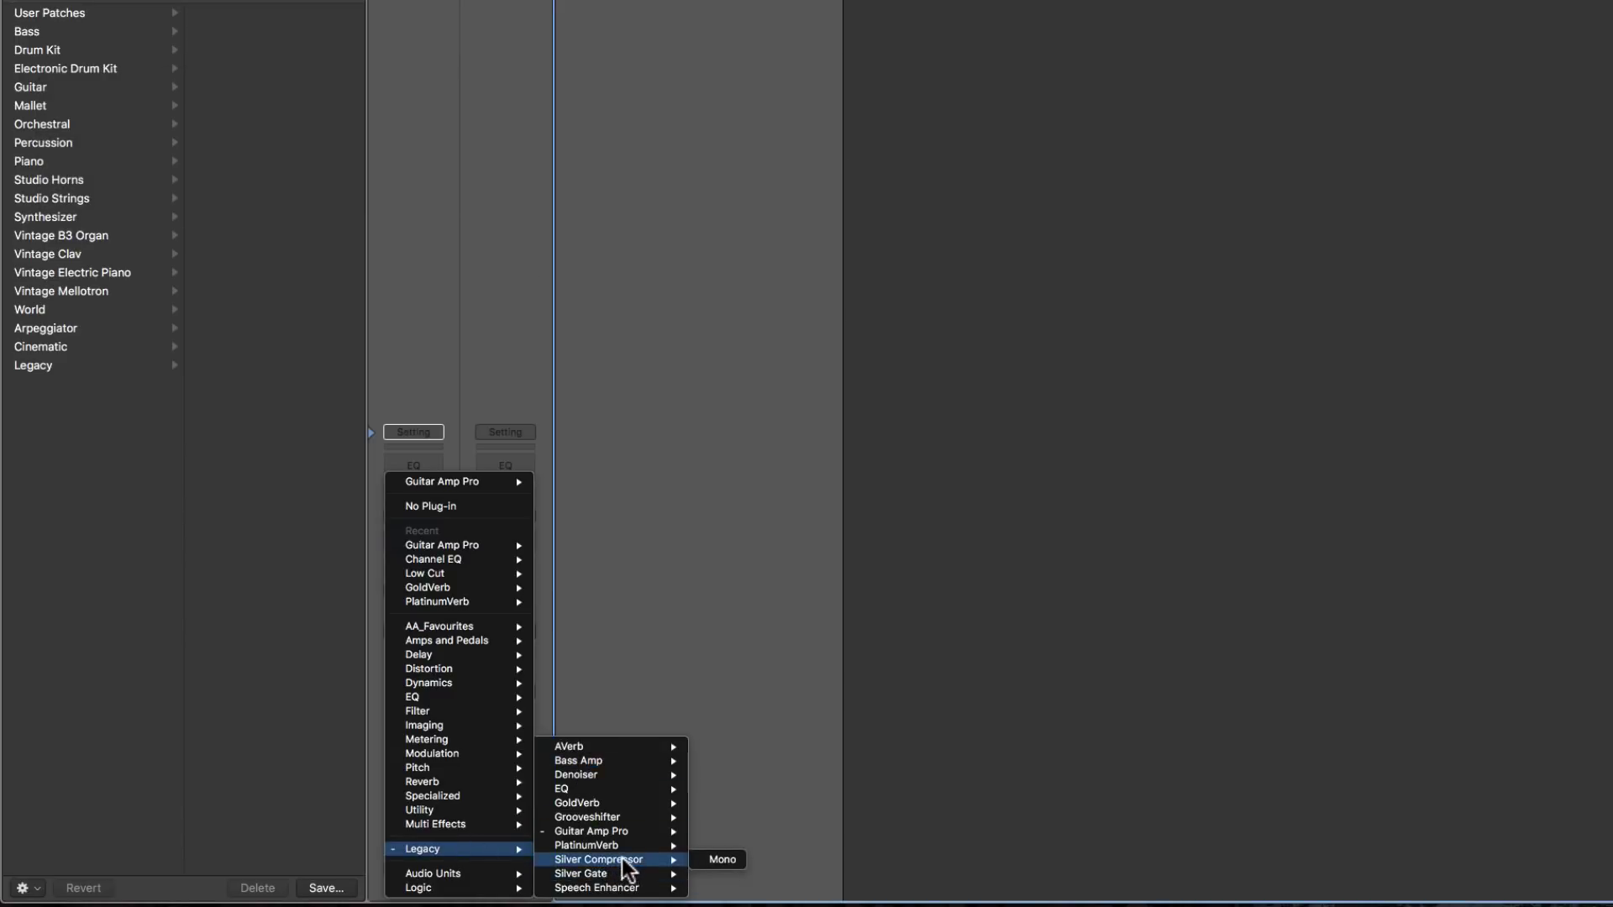
mouse_move(621, 876)
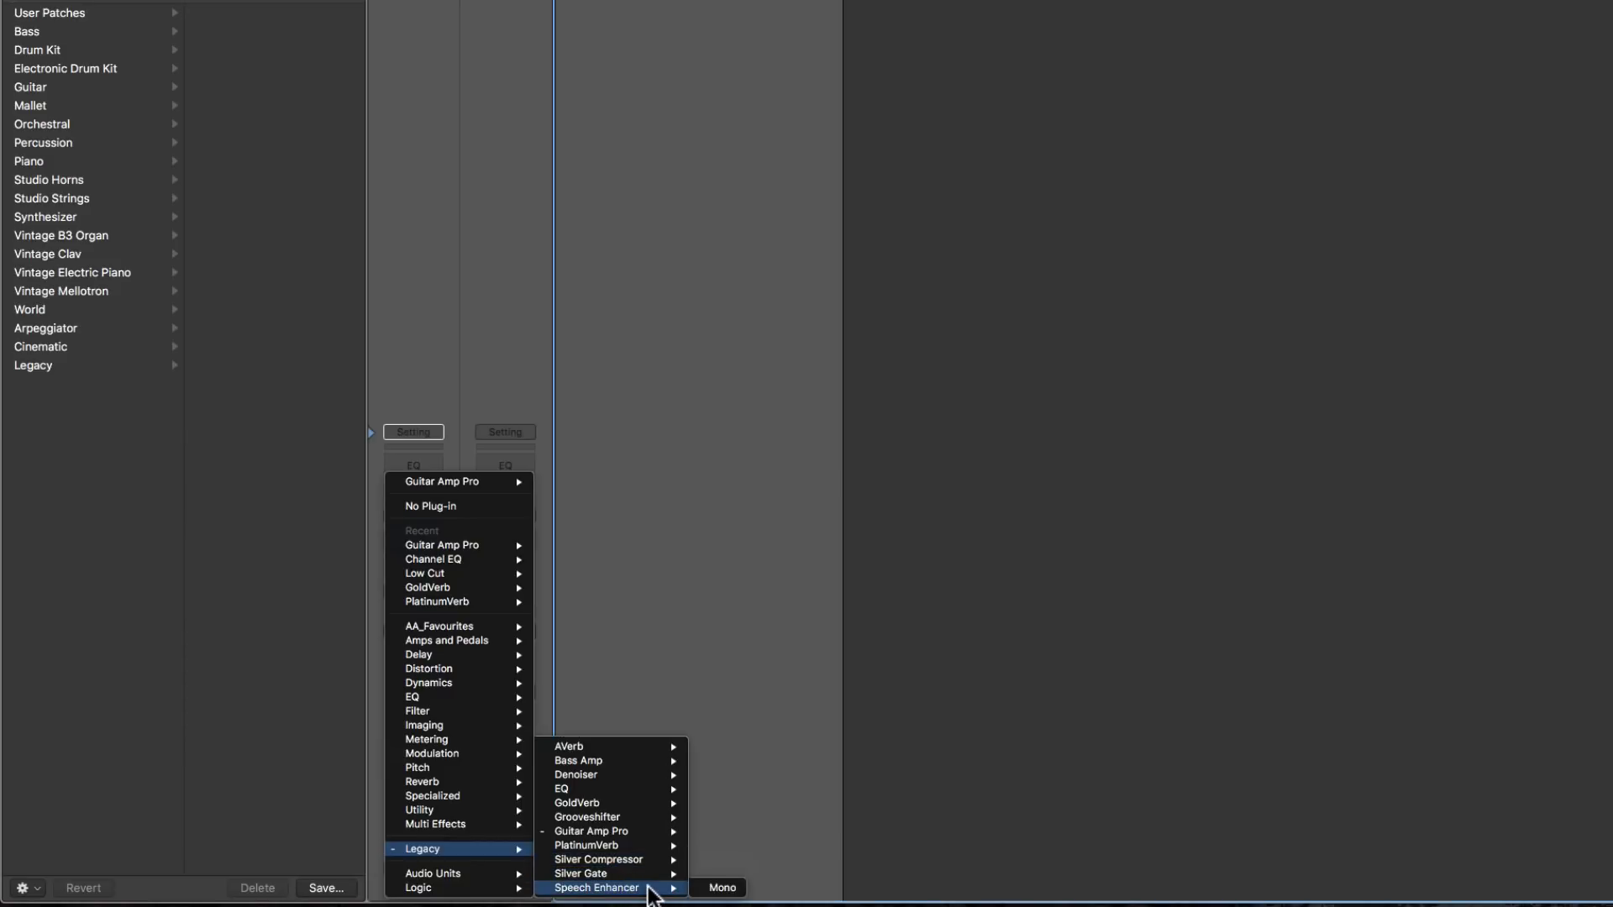
Step: Insert GoldVerb on Inst 1 in place of Guitar Amp Pro, reposition its window, then close it
mouse_move(637, 804)
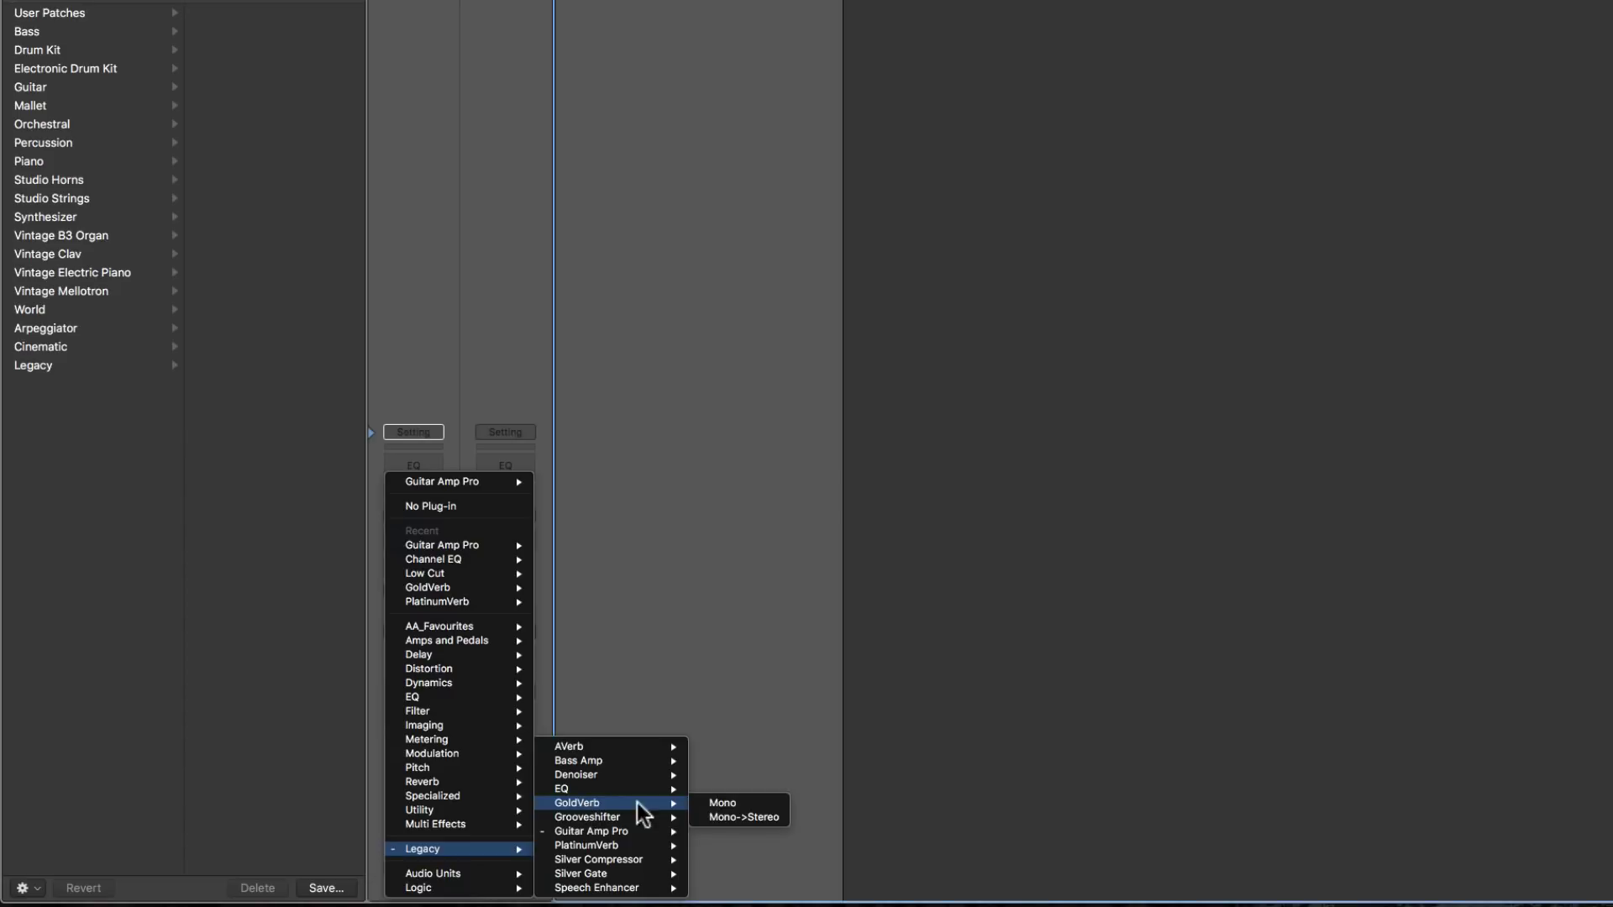
click(720, 817)
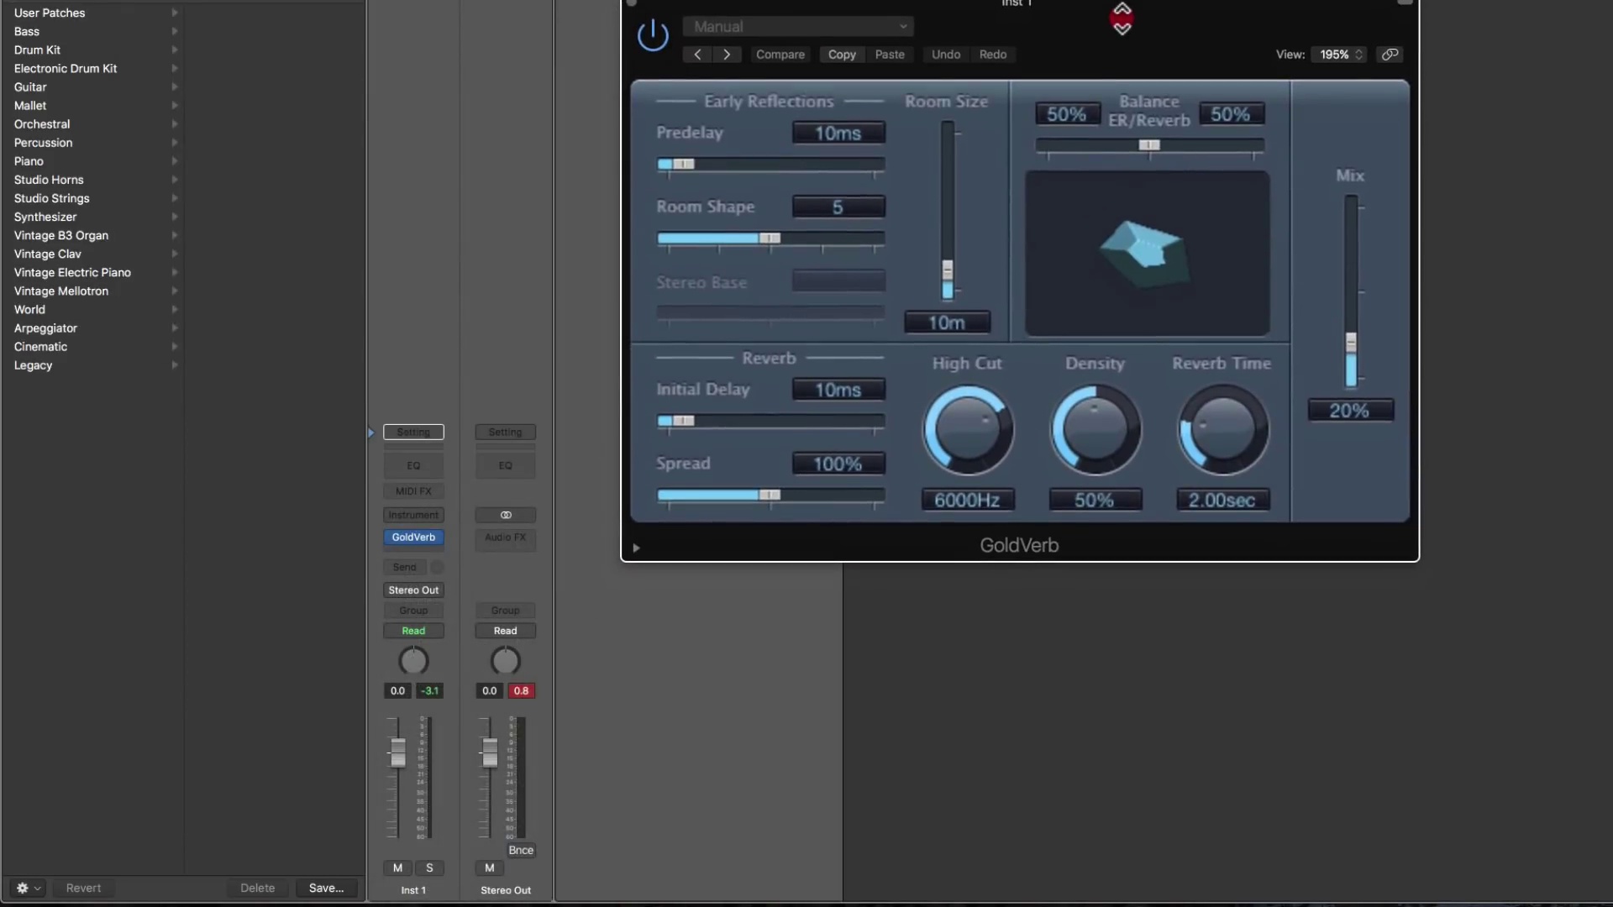
click(1188, 18)
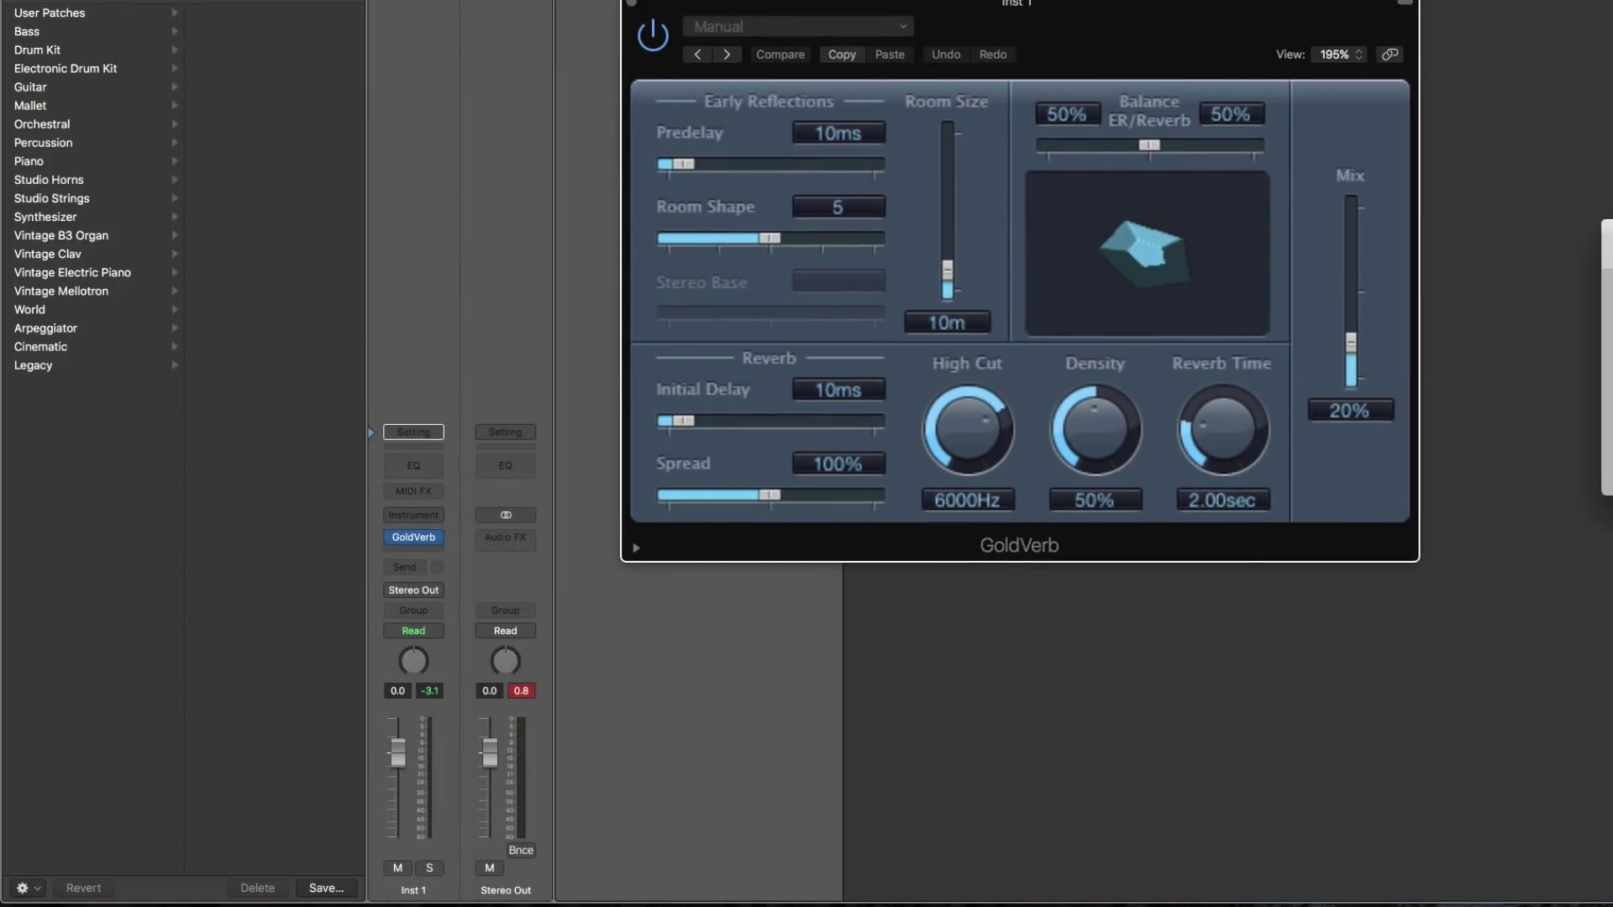
drag(1608, 252, 1519, 188)
click(1592, 206)
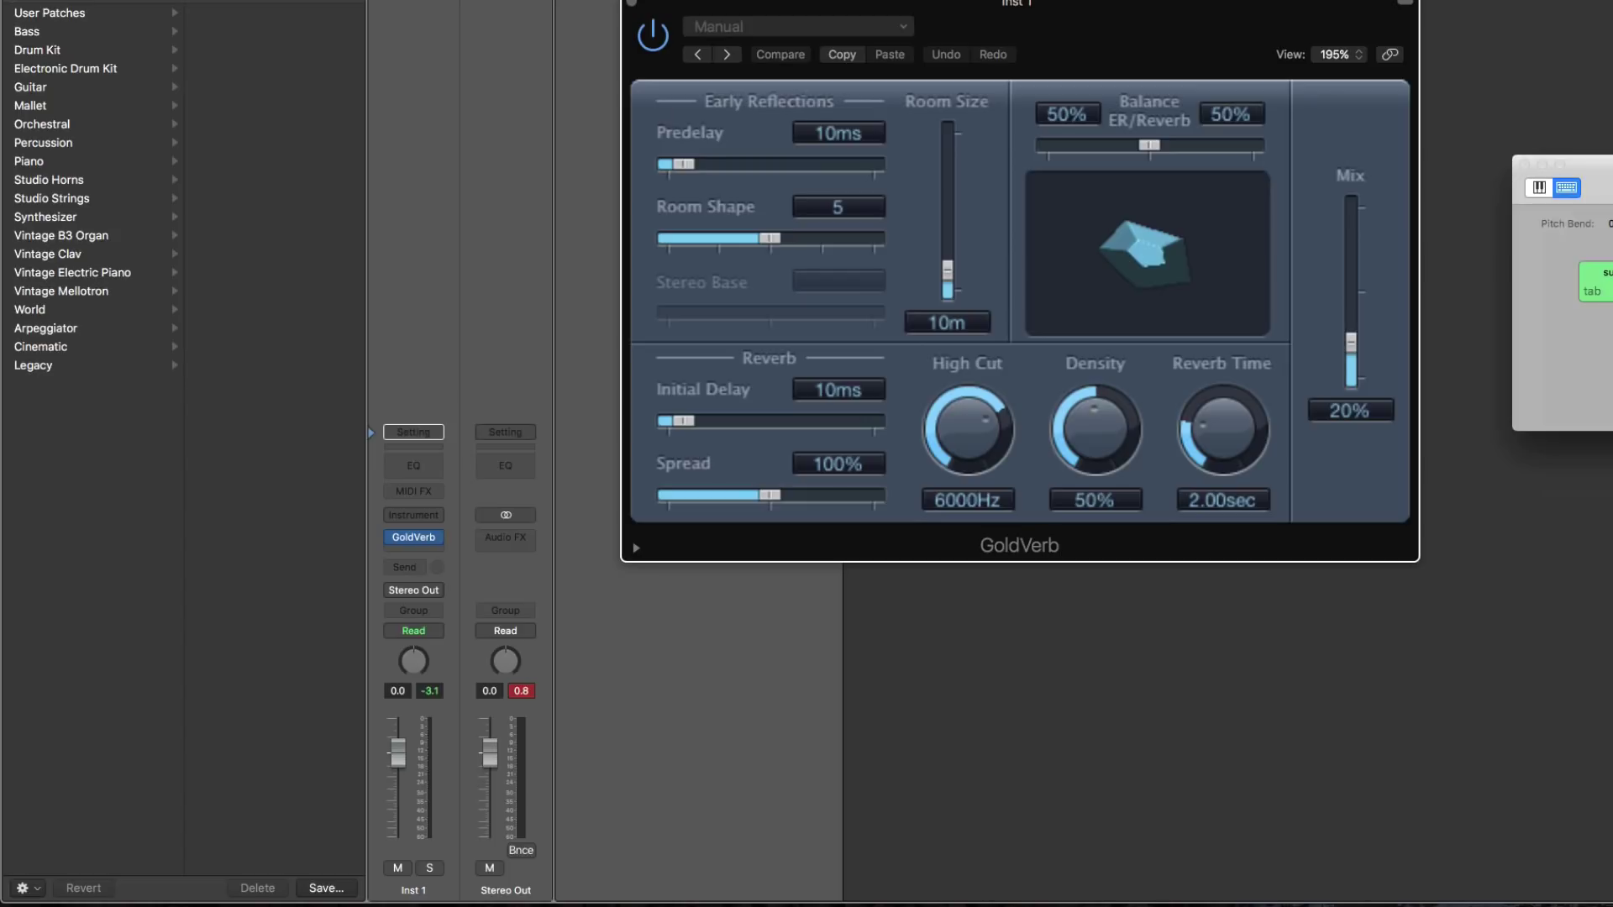
click(632, 3)
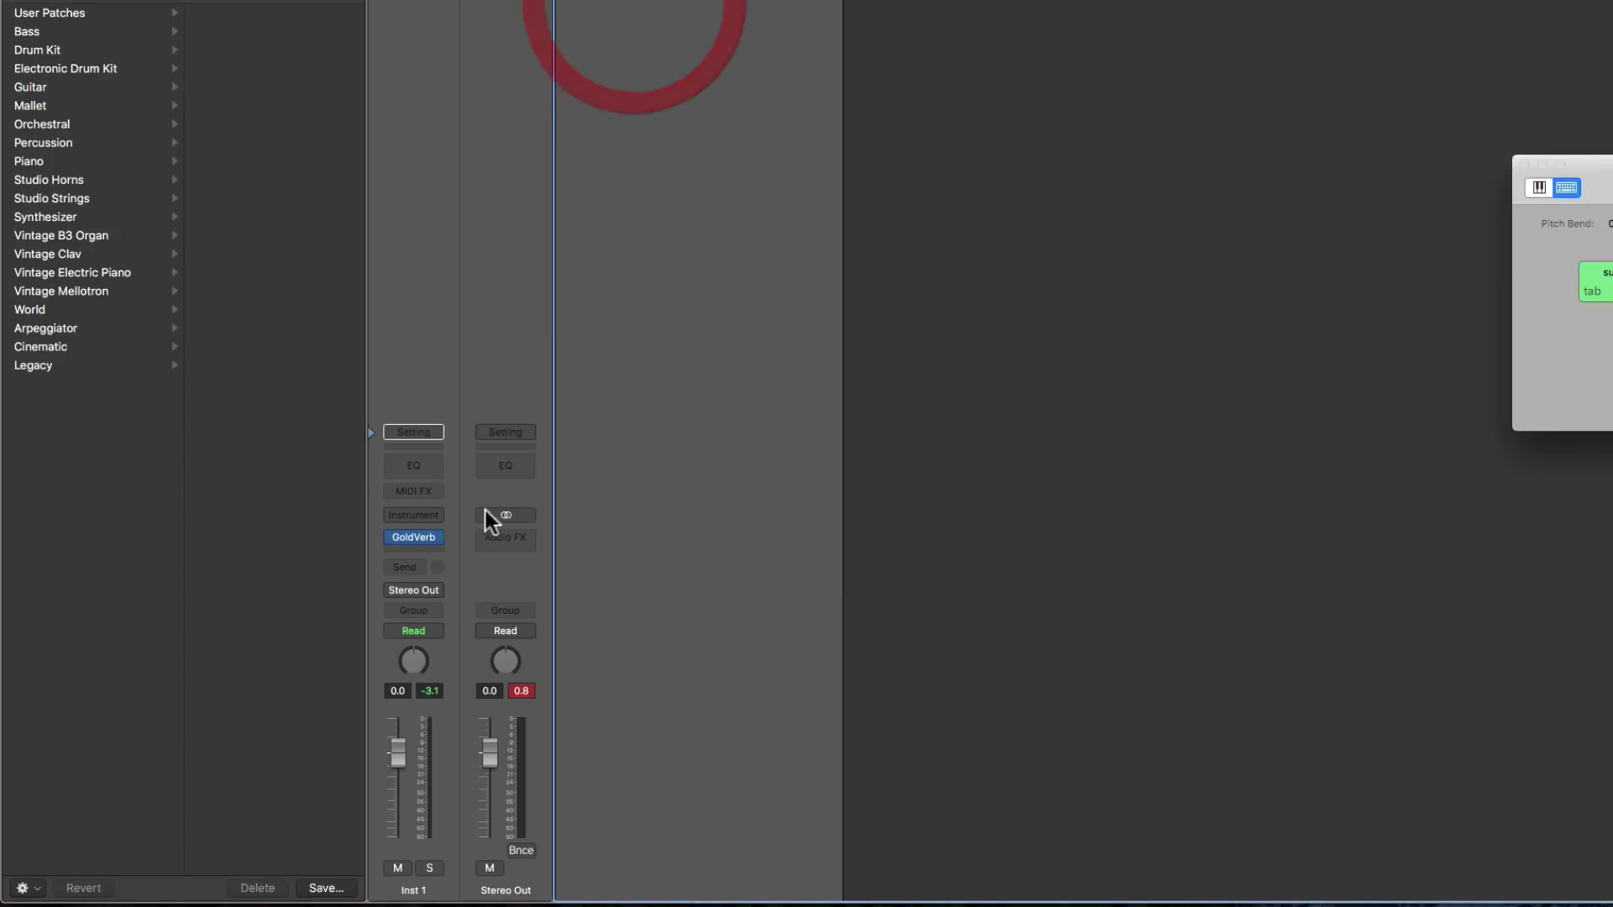